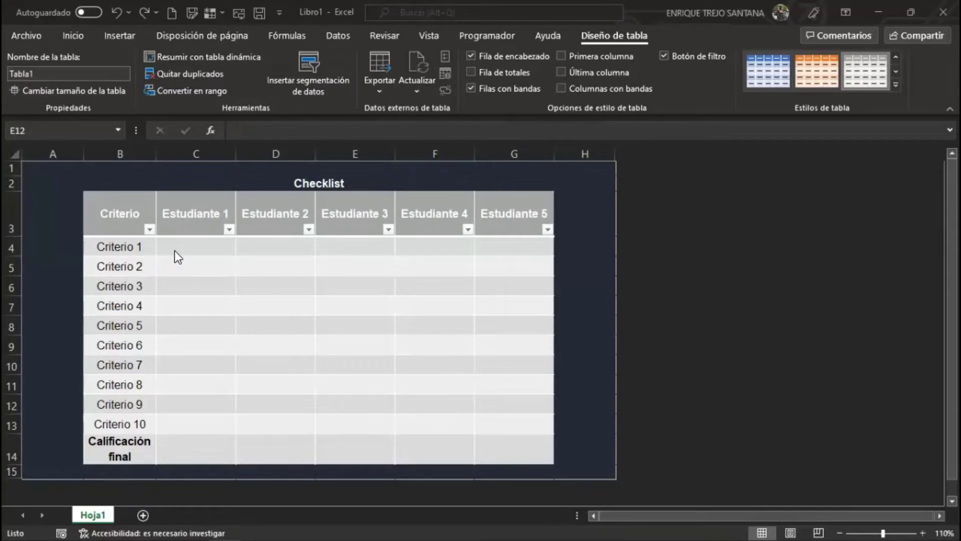
# Step: Select check cell C4 and switch to the Inicio tab's formatting tools
pyautogui.click(193, 454)
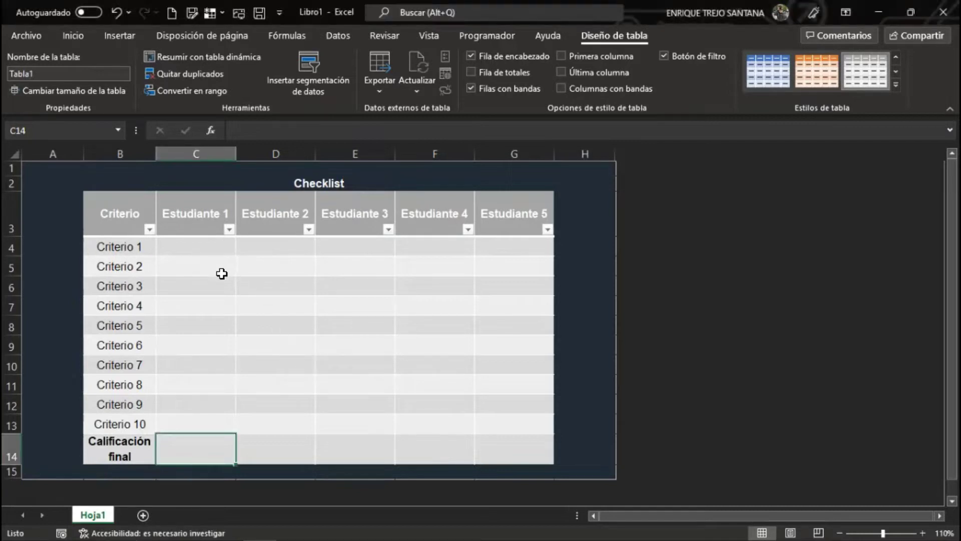
pyautogui.click(219, 242)
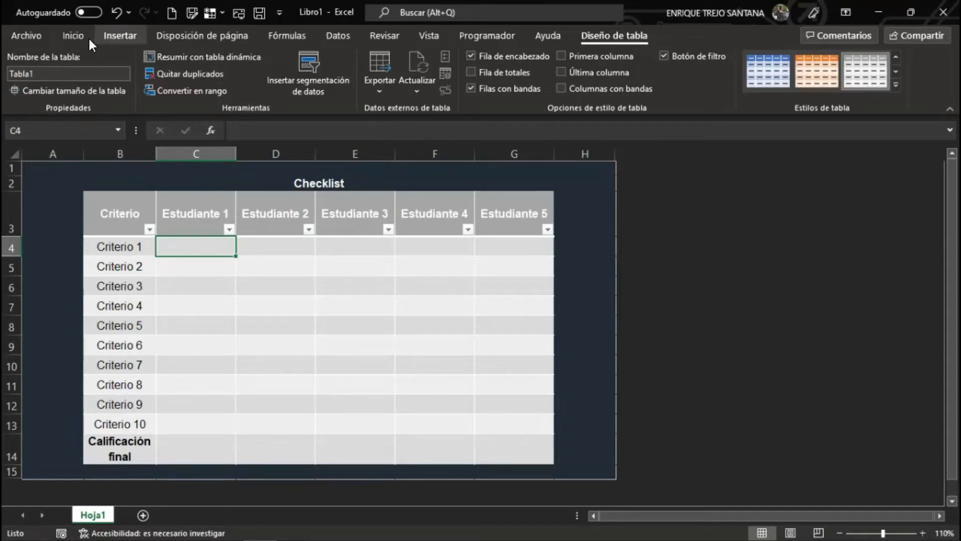
pyautogui.click(85, 36)
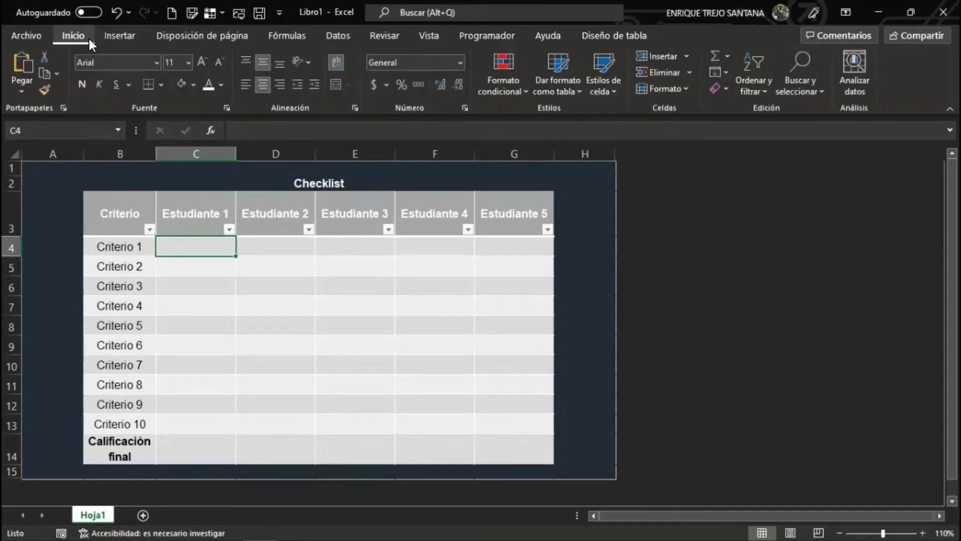
# Step: Browse the font list and close it, leaving the font as Arial
pyautogui.click(152, 63)
pyautogui.write('Astrud')
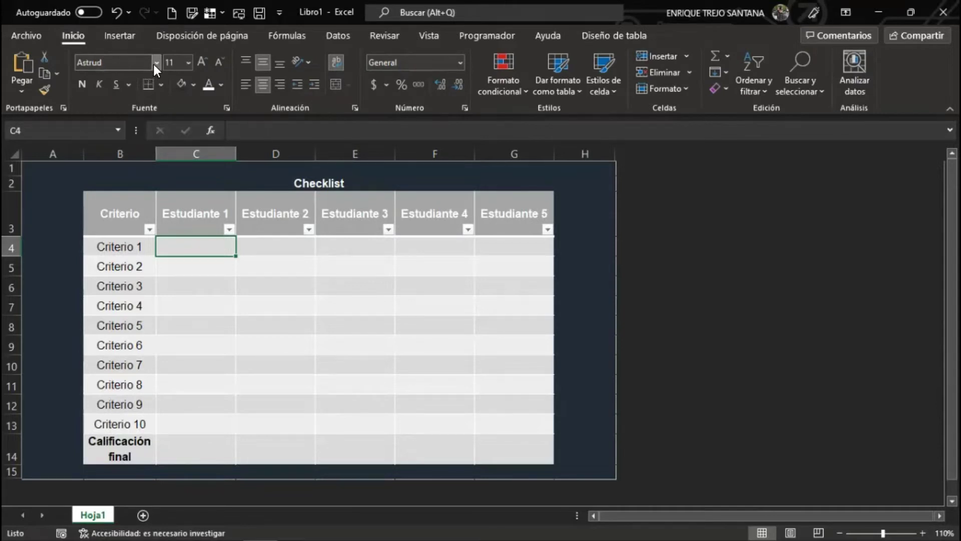
pyautogui.click(156, 62)
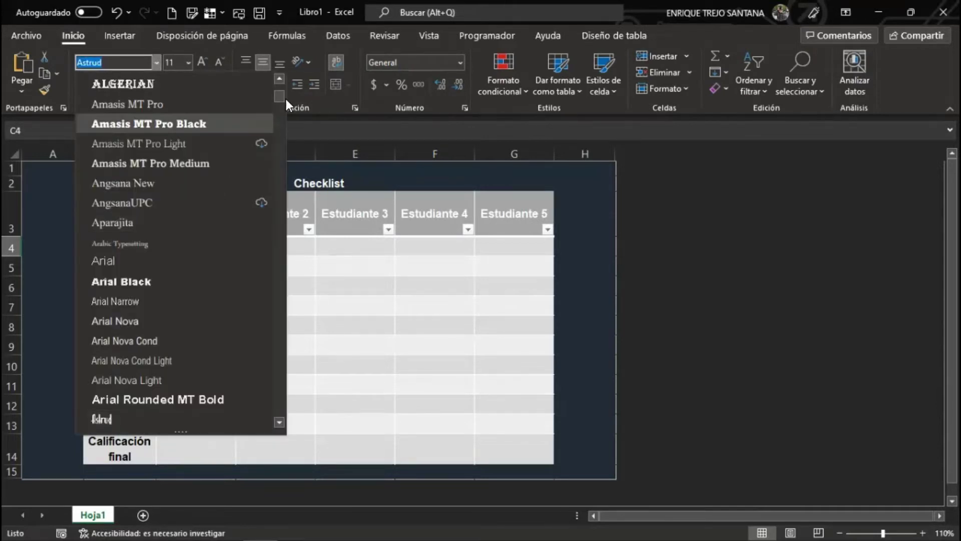
pyautogui.scroll(-2, 282, 178)
pyautogui.click(281, 414)
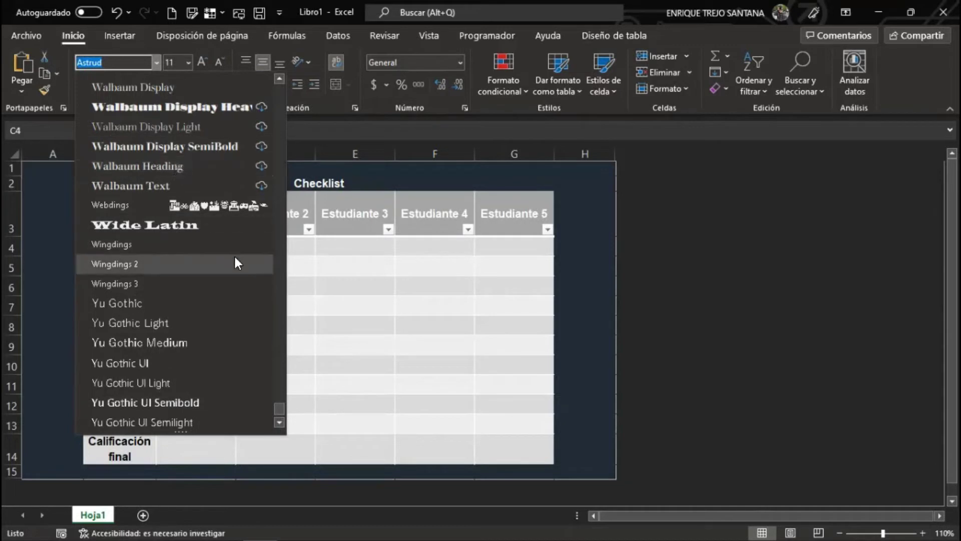
pyautogui.click(306, 313)
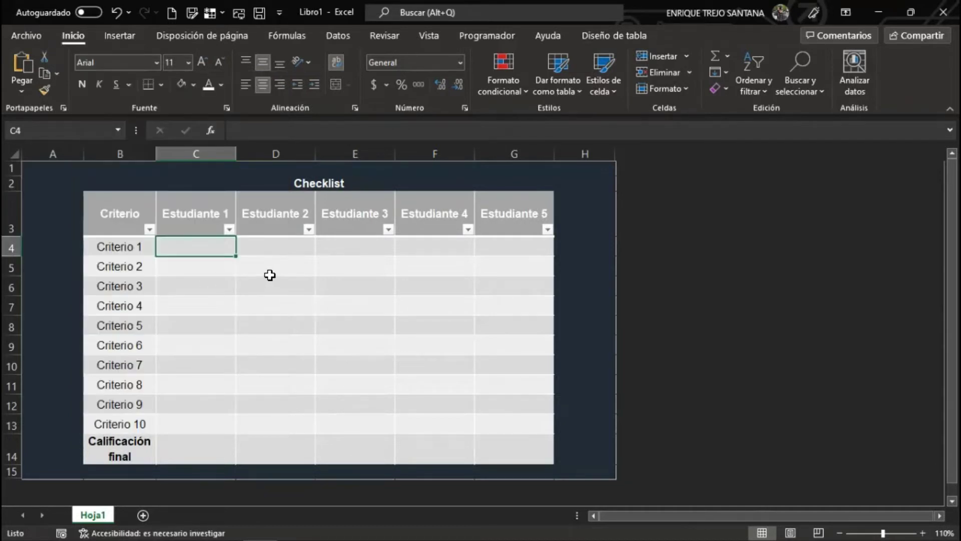
# Step: Apply the 3 símbolos (en círculo) icon set to check cells C4:G13
pyautogui.moveTo(187, 244)
pyautogui.mouseDown()
pyautogui.moveTo(516, 299)
pyautogui.moveTo(512, 419)
pyautogui.mouseUp()
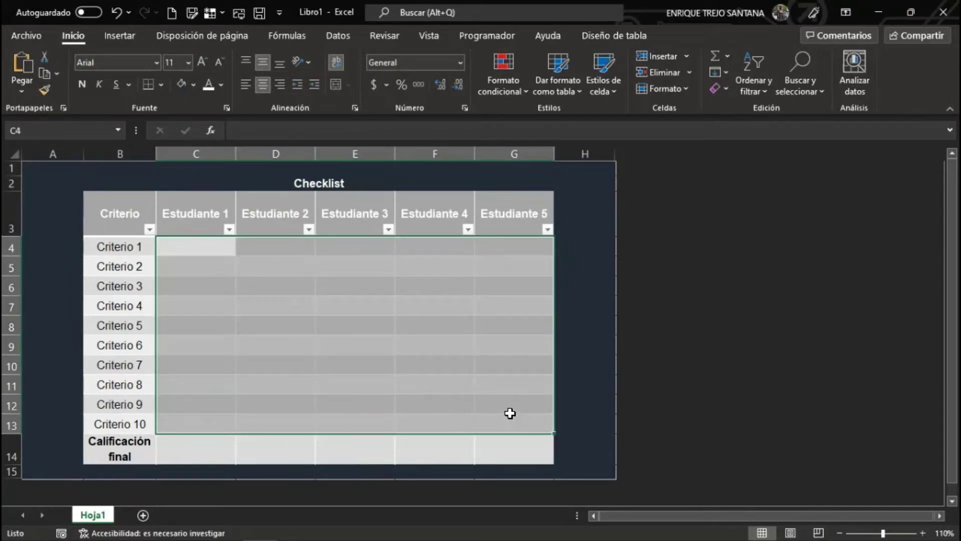
pyautogui.click(501, 92)
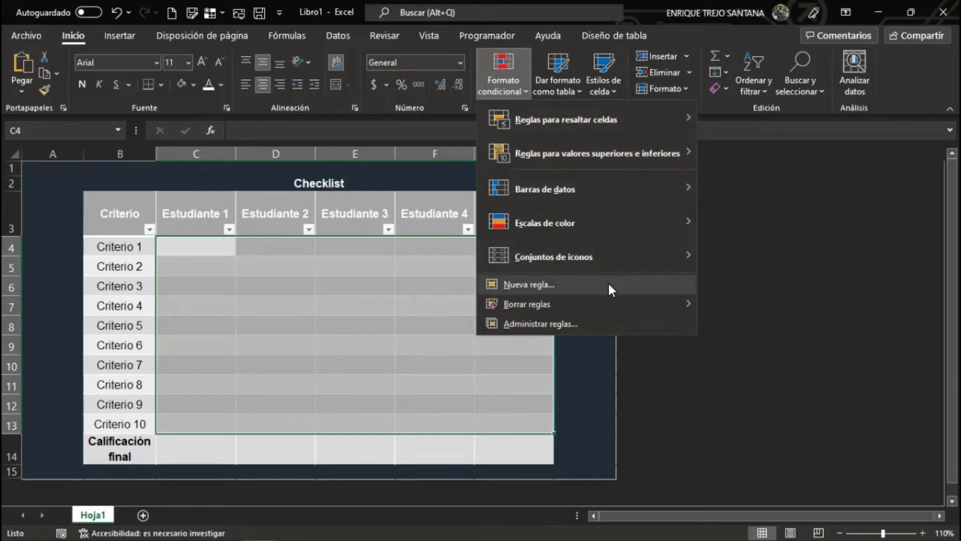
pyautogui.moveTo(554, 257)
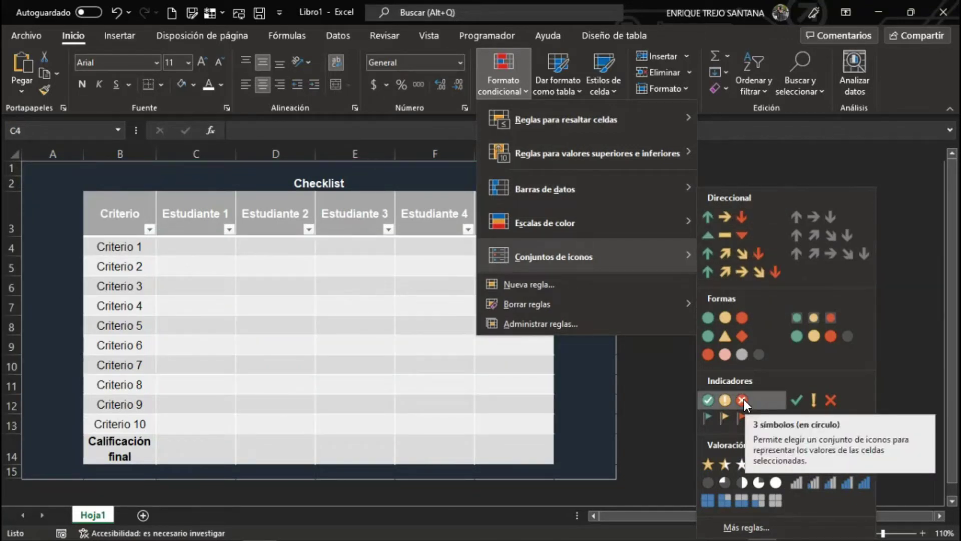
pyautogui.click(743, 399)
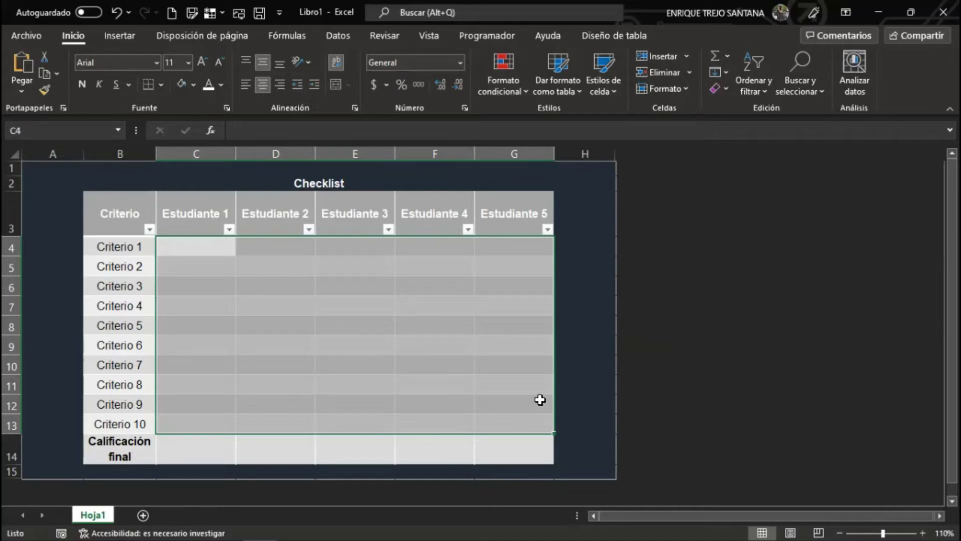
# Step: From Administrar reglas, open the C4:G13 Conjunto de iconos rule for editing
pyautogui.click(509, 91)
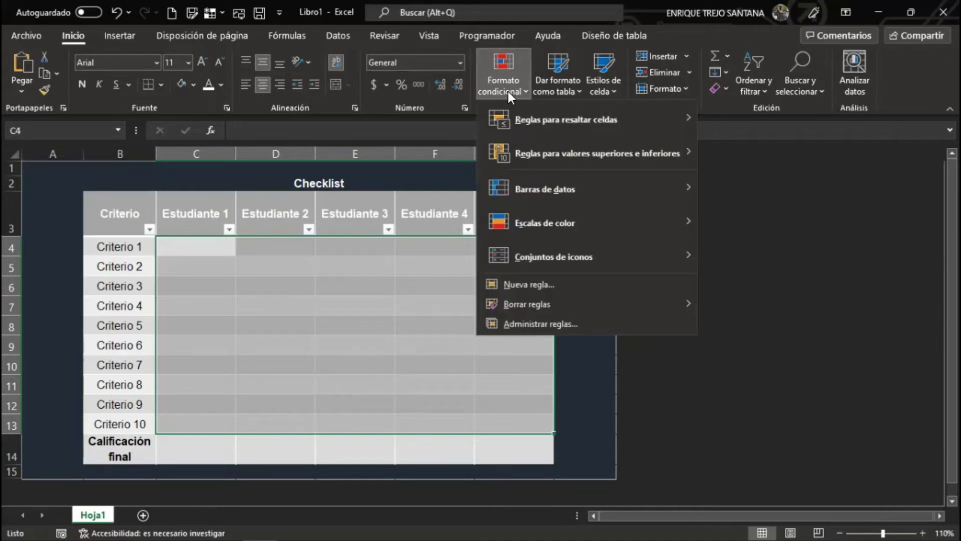
pyautogui.click(566, 325)
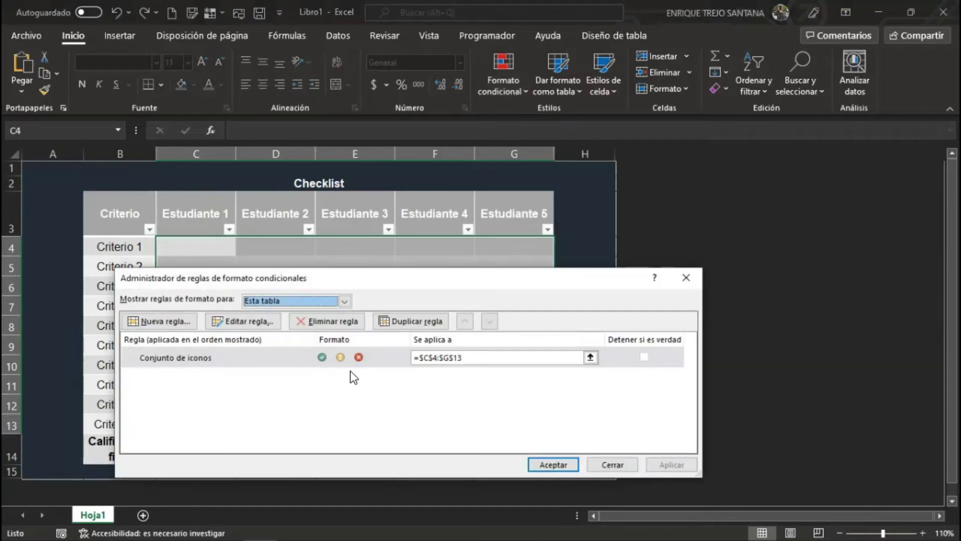
pyautogui.moveTo(396, 278); pyautogui.dragTo(403, 245)
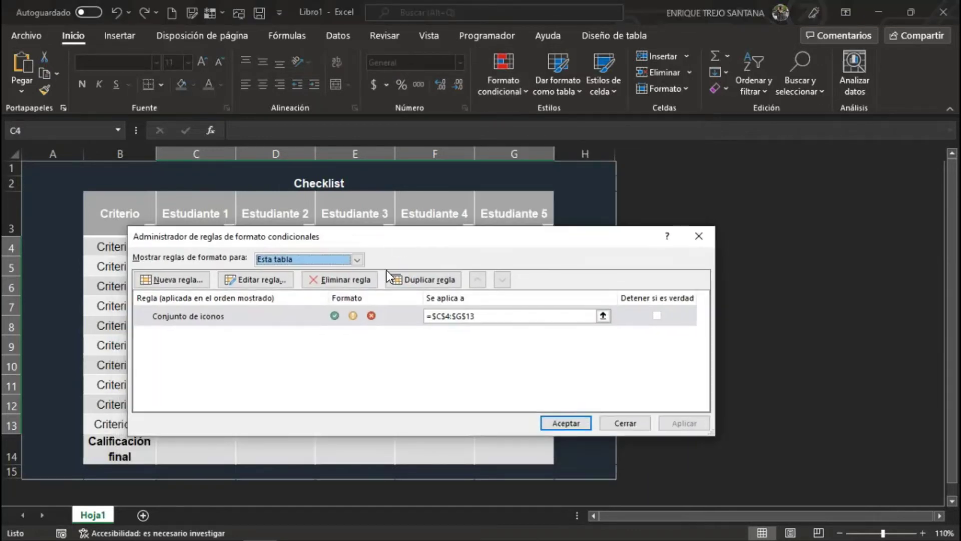
pyautogui.doubleClick(399, 321)
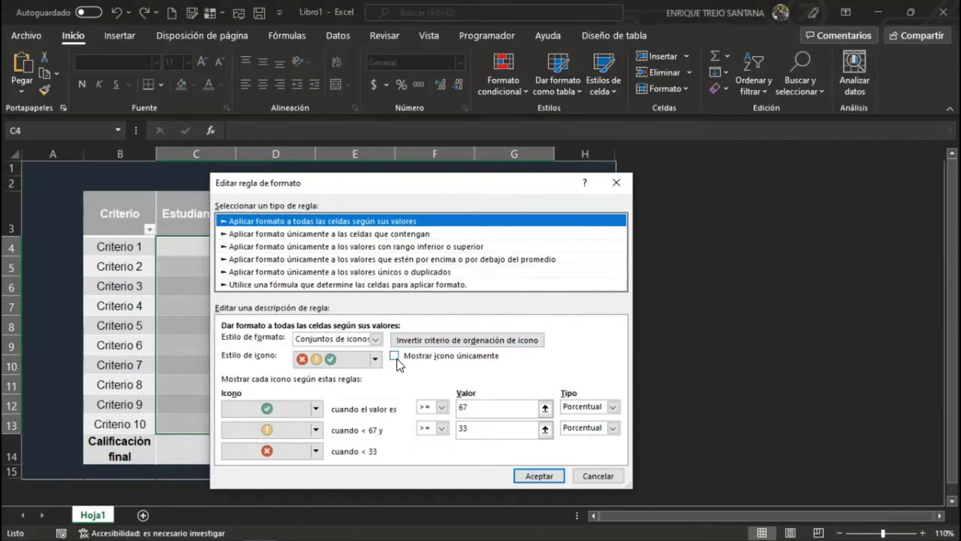
# Step: Show icons only, set both thresholds to type Número, and the check threshold to 1
pyautogui.click(395, 356)
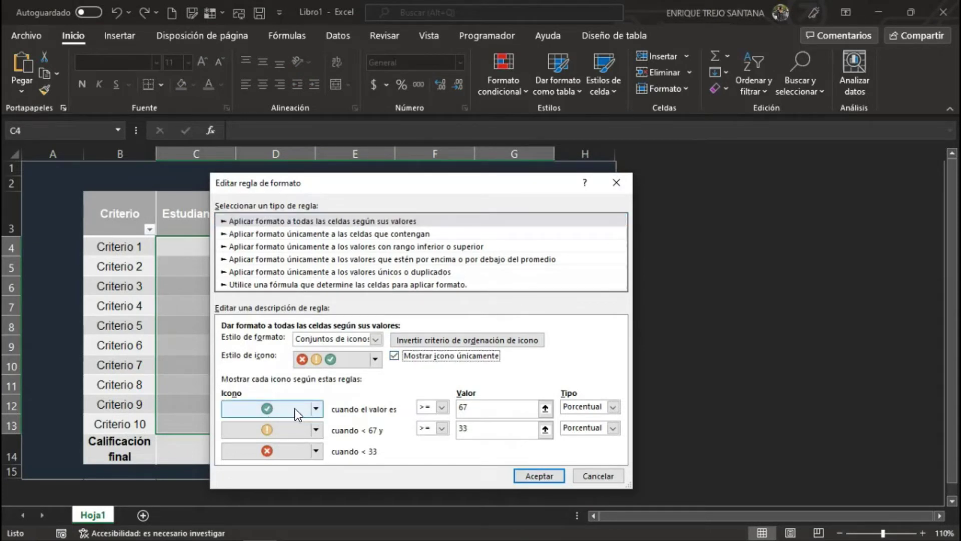
pyautogui.click(437, 407)
pyautogui.click(440, 425)
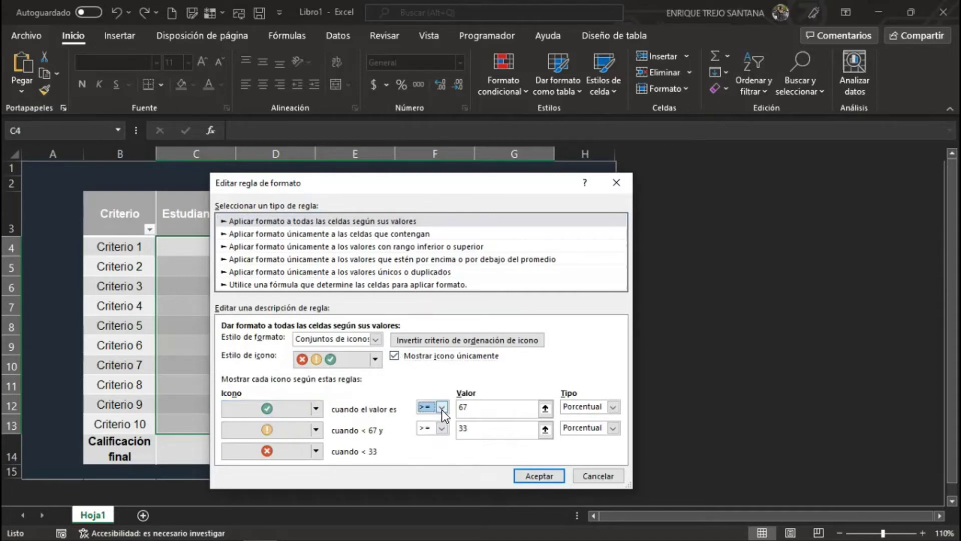
pyautogui.click(600, 408)
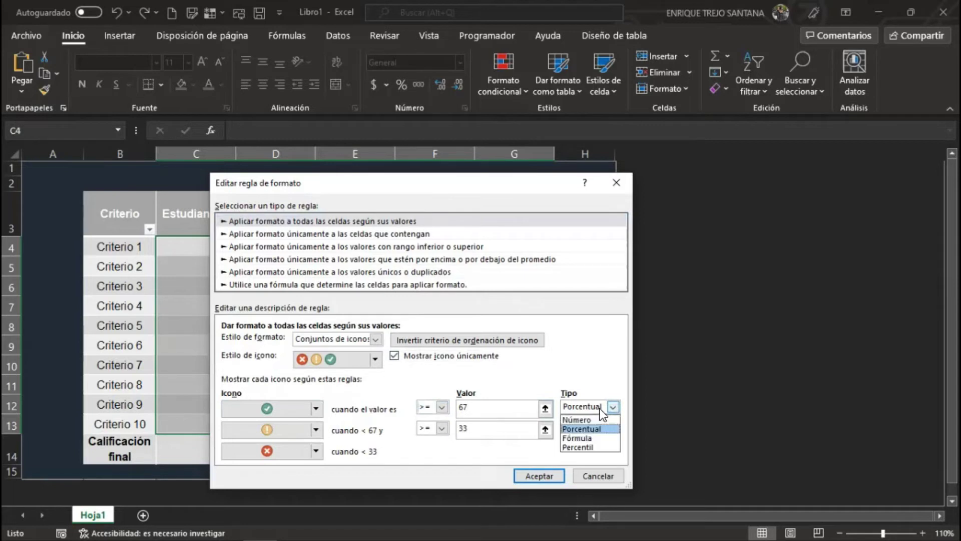
pyautogui.click(600, 421)
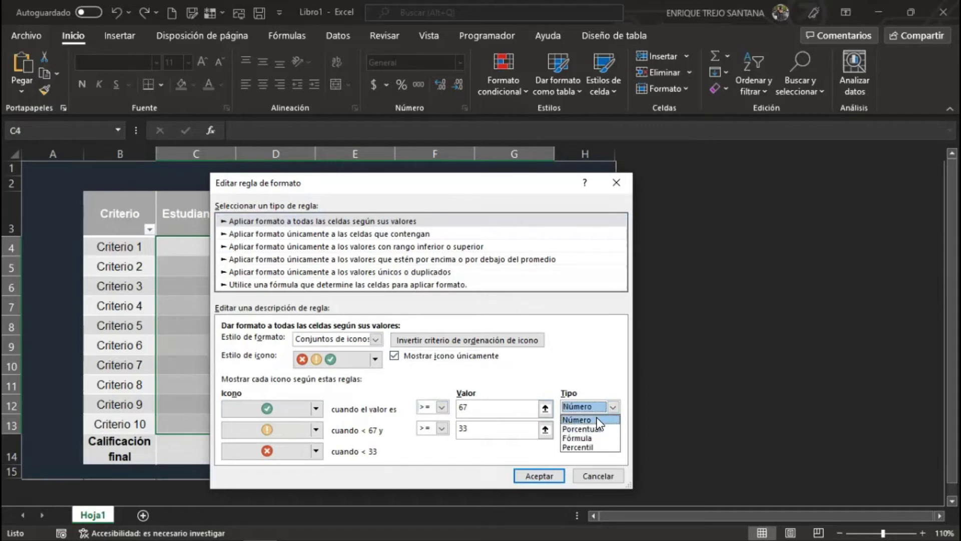
pyautogui.click(613, 428)
pyautogui.click(583, 441)
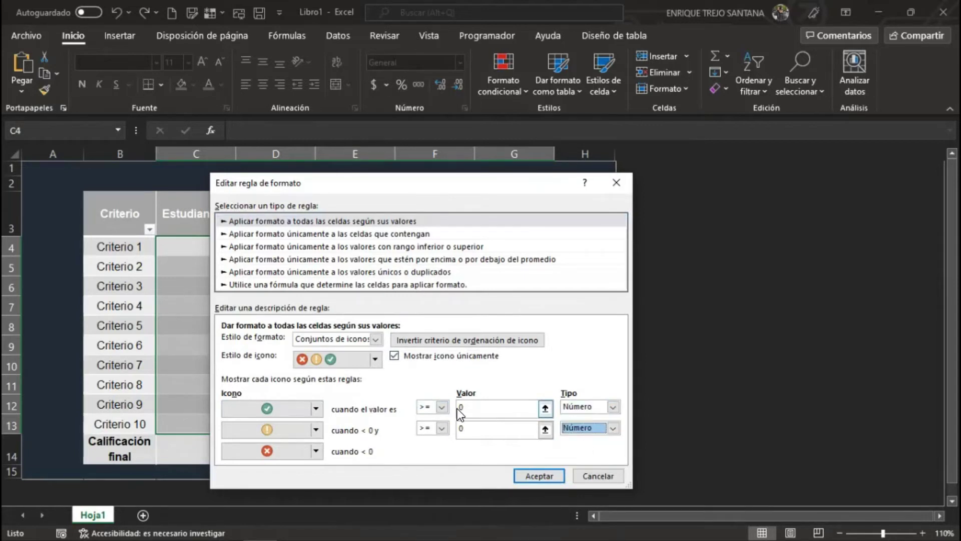
pyautogui.click(437, 410)
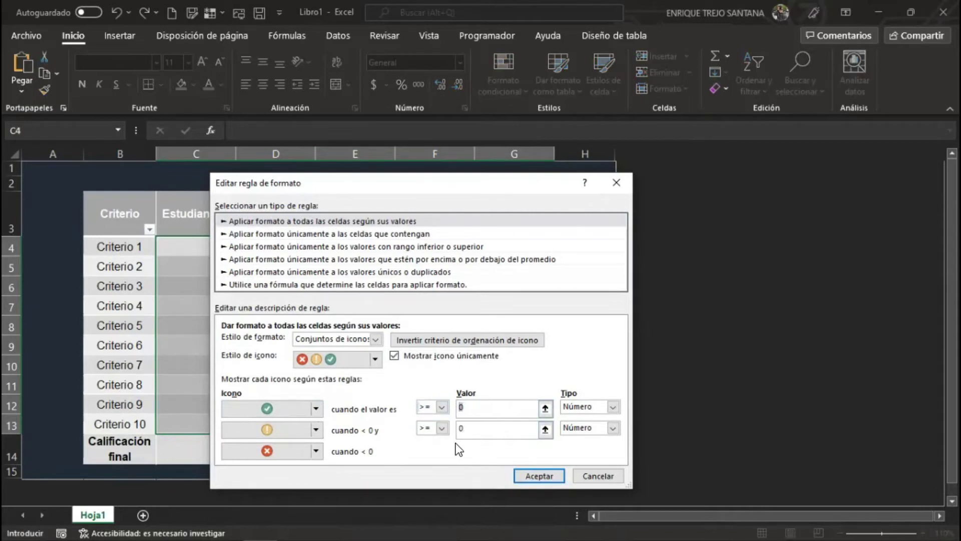
pyautogui.write('1')
# Step: Change the middle icon to a red X and confirm the rule
pyautogui.click(316, 430)
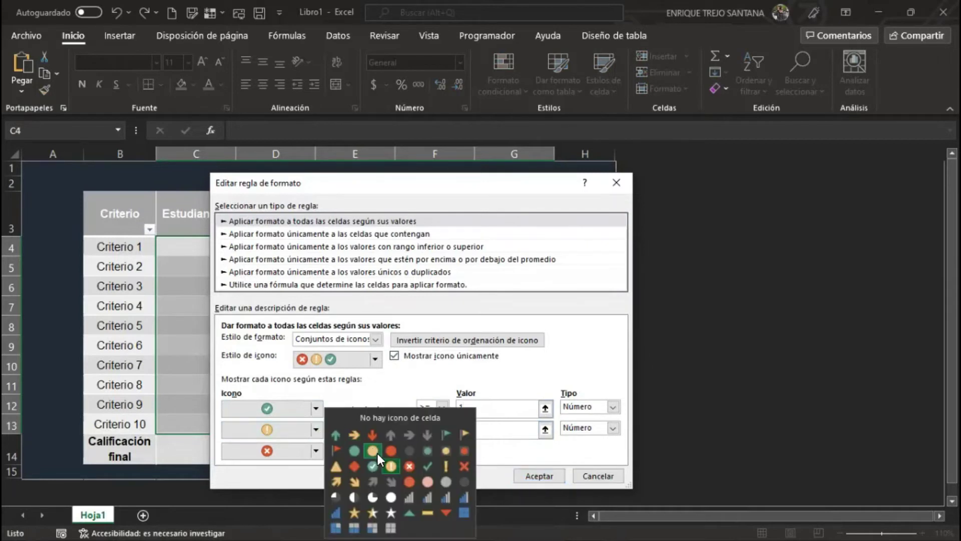
pyautogui.click(410, 468)
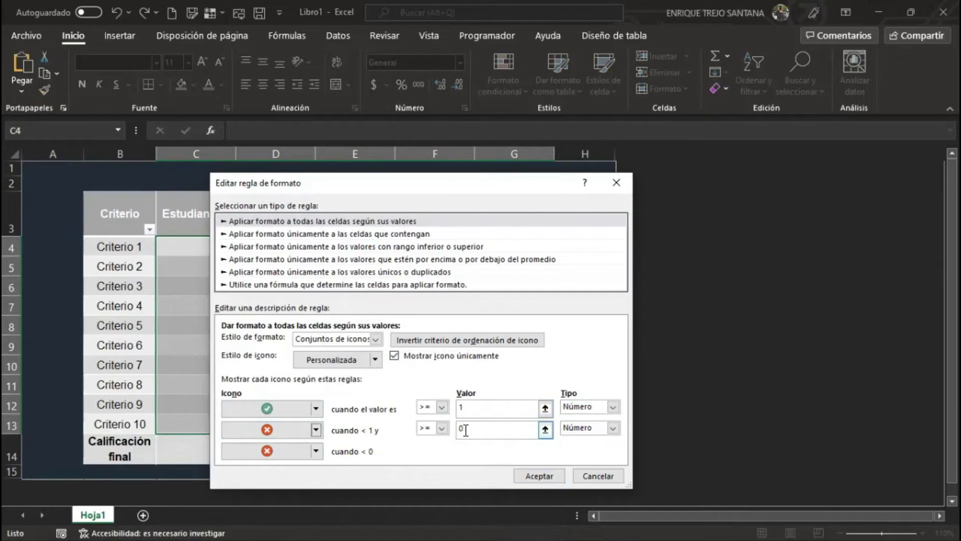
pyautogui.click(442, 429)
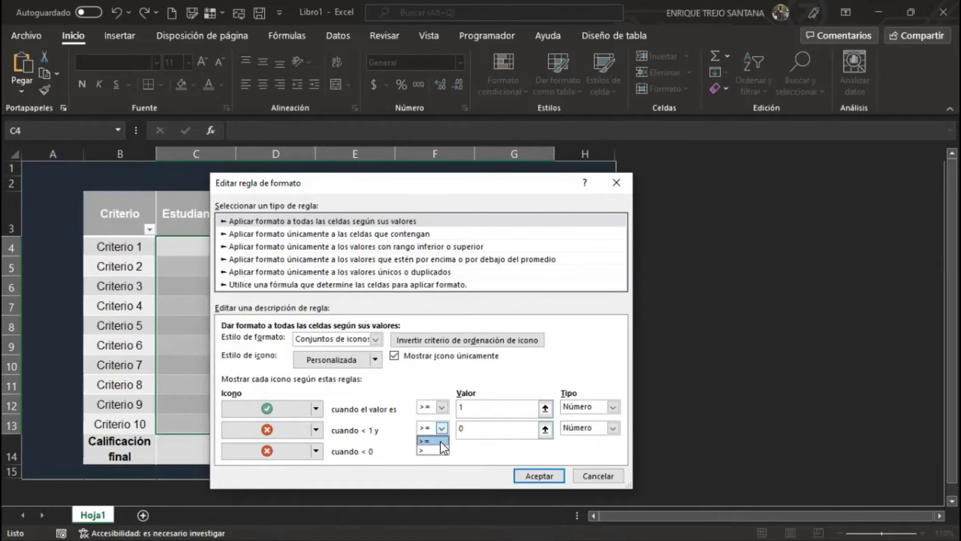
pyautogui.click(475, 430)
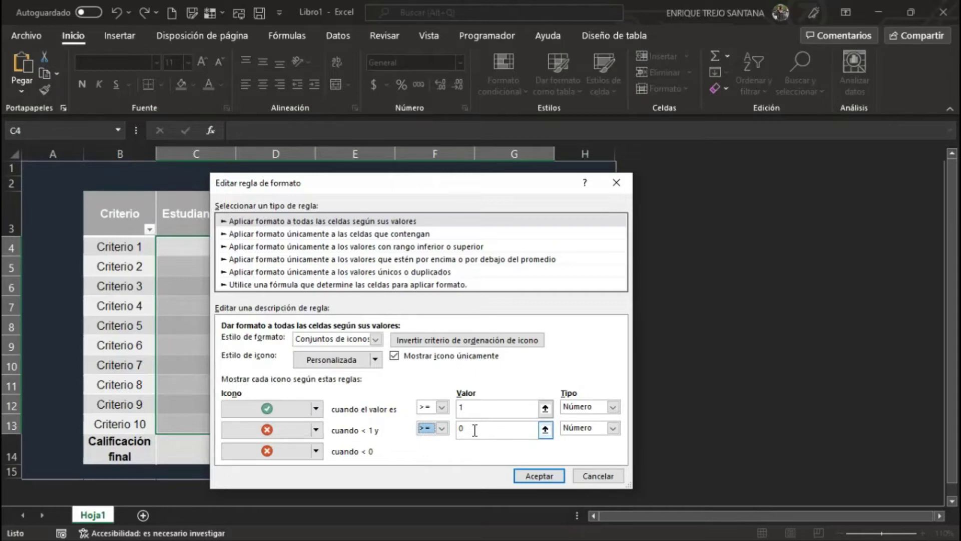
pyautogui.click(552, 475)
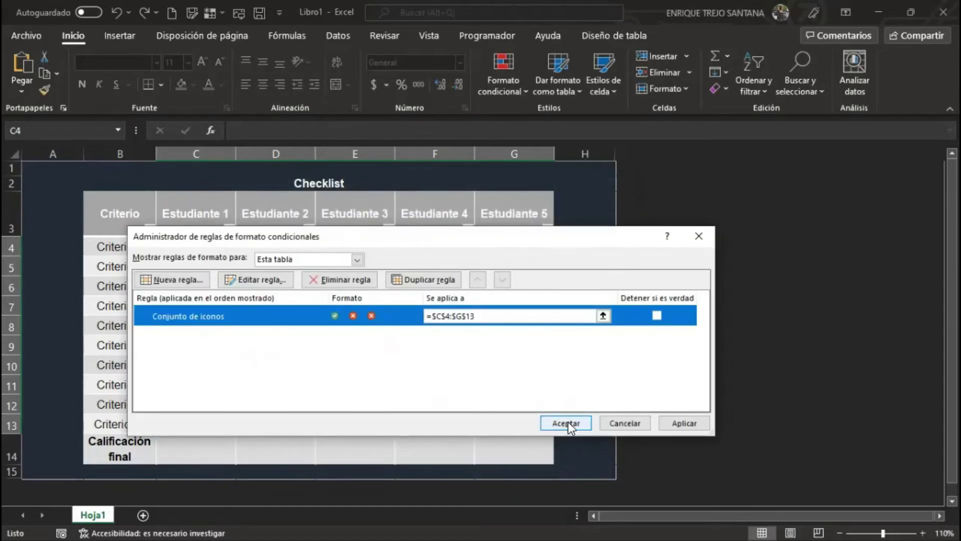
# Step: Enter Estudiante 1's scores 1,0,1,1,1,1,1,0,0,0 down C4:C13
pyautogui.click(566, 423)
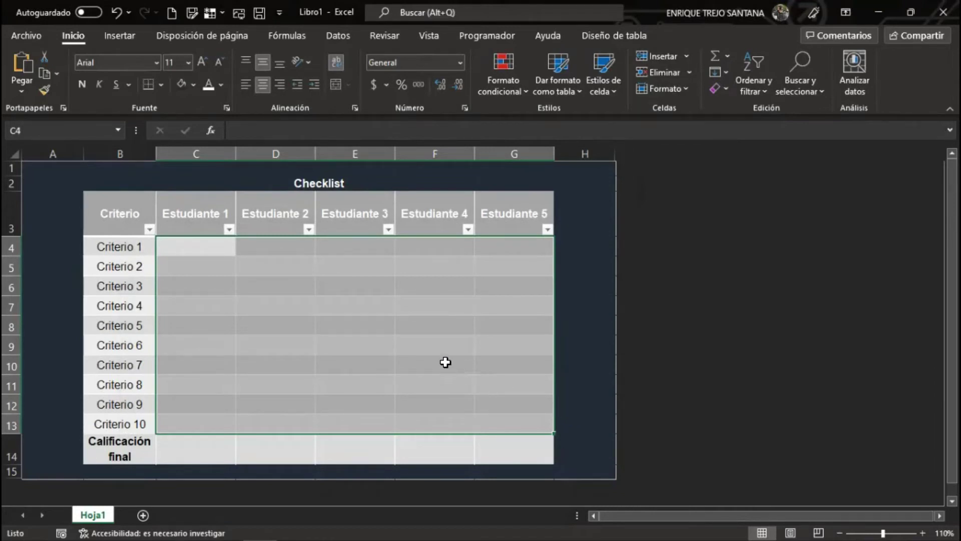
pyautogui.click(208, 251)
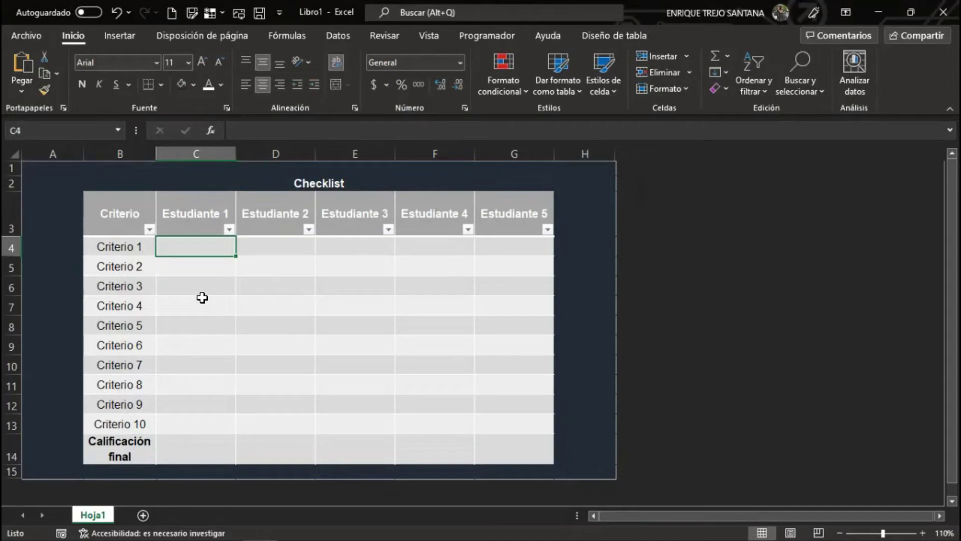
pyautogui.write('1')
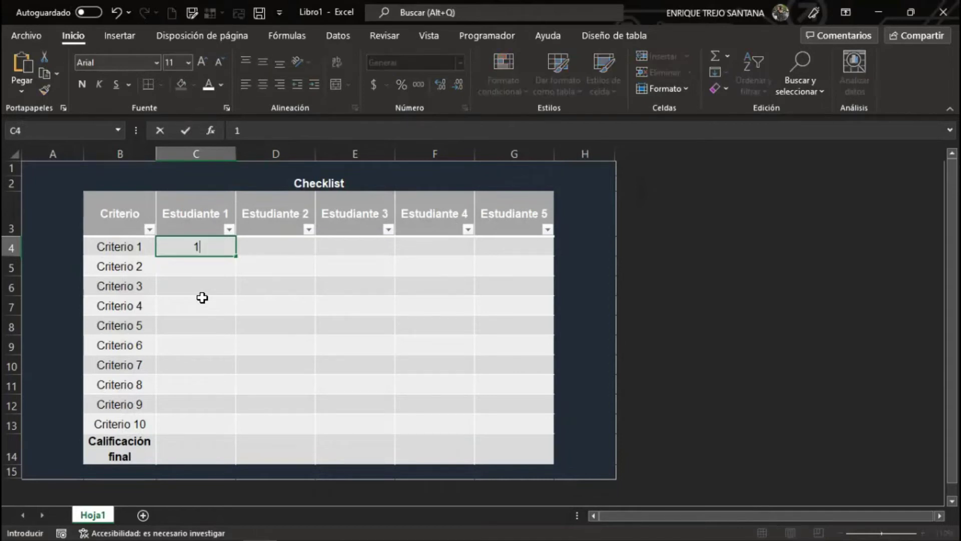
pyautogui.press('Return')
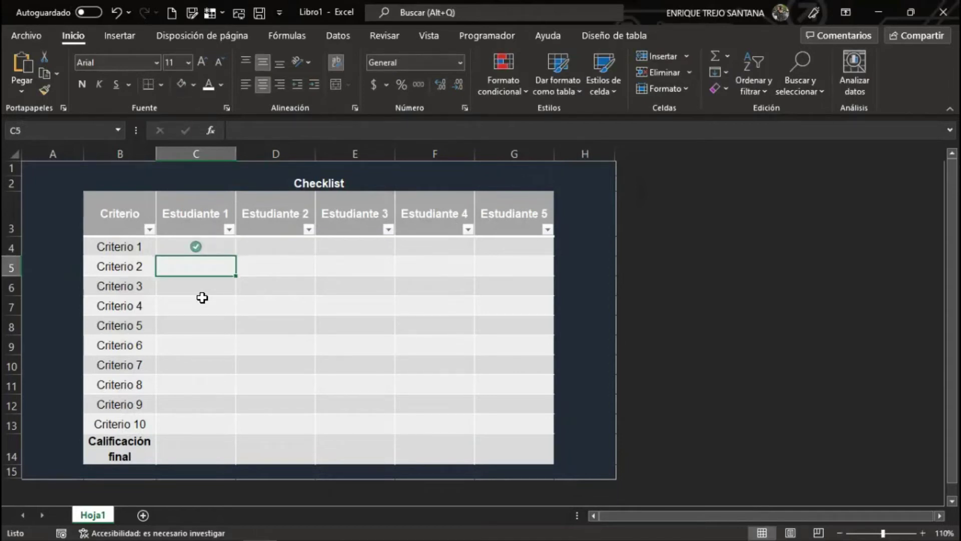
pyautogui.write('0')
pyautogui.press('Return')
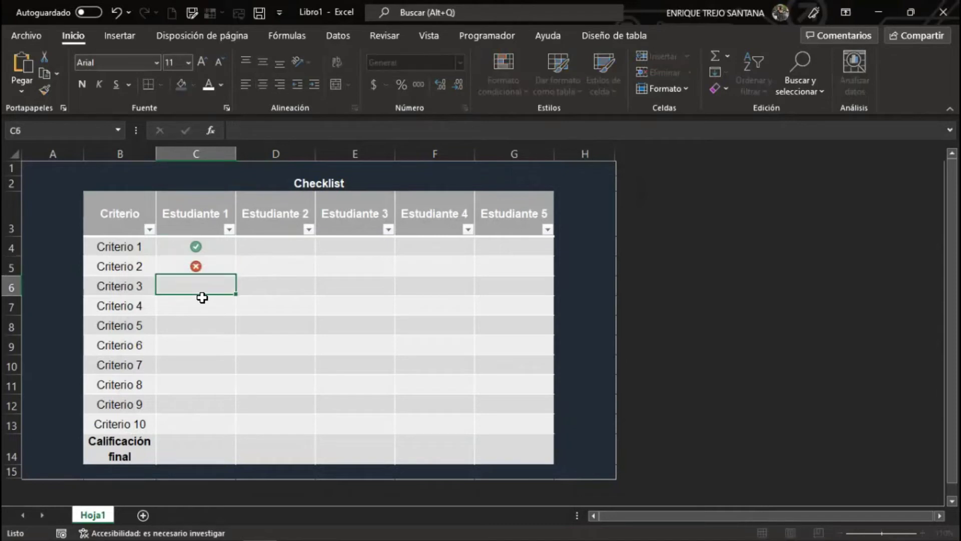
pyautogui.write('1')
pyautogui.press('Return')
pyautogui.write('1')
pyautogui.press('Return')
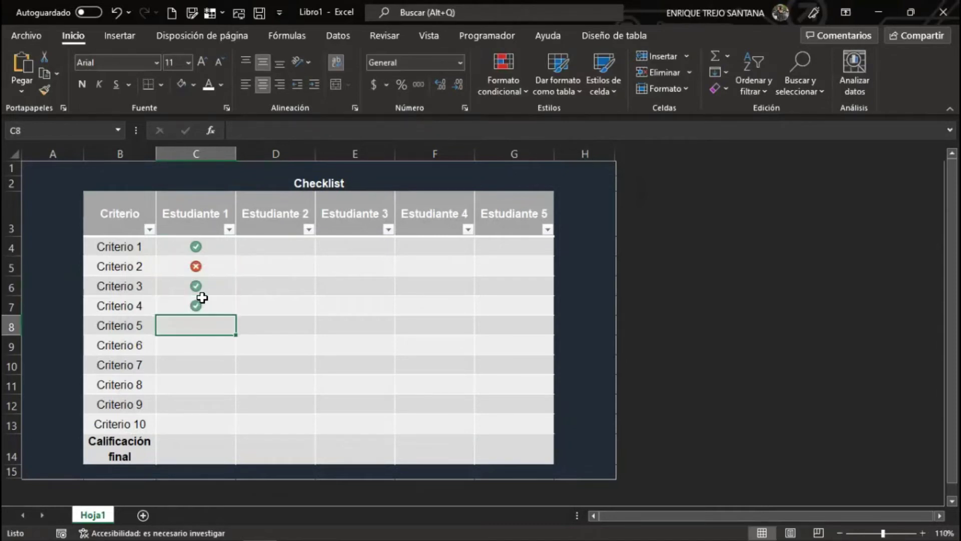
pyautogui.write('1')
pyautogui.press('Return')
pyautogui.write('1')
pyautogui.press('Return')
pyautogui.write('1')
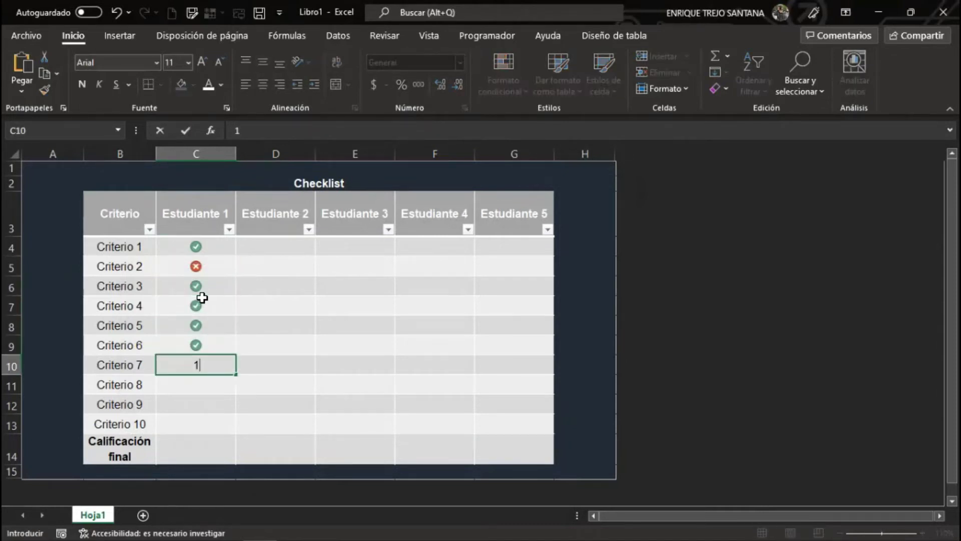
pyautogui.press('Return')
pyautogui.write('0')
pyautogui.press('Return')
pyautogui.write('0')
pyautogui.press('Return')
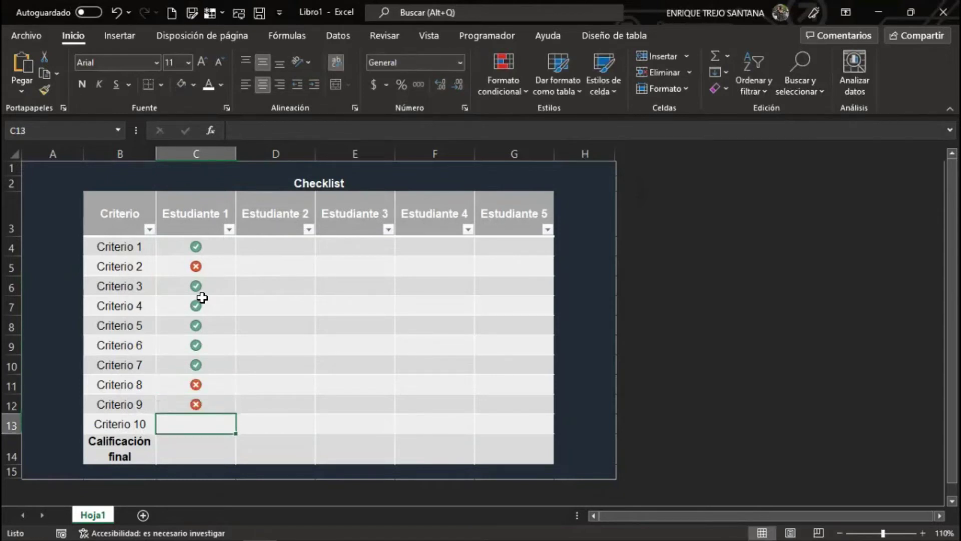
pyautogui.write('0')
pyautogui.press('Return')
# Step: Enter Estudiante 2's 1/0 scores down column D, fails on Criterio 5 and 6
pyautogui.click(263, 248)
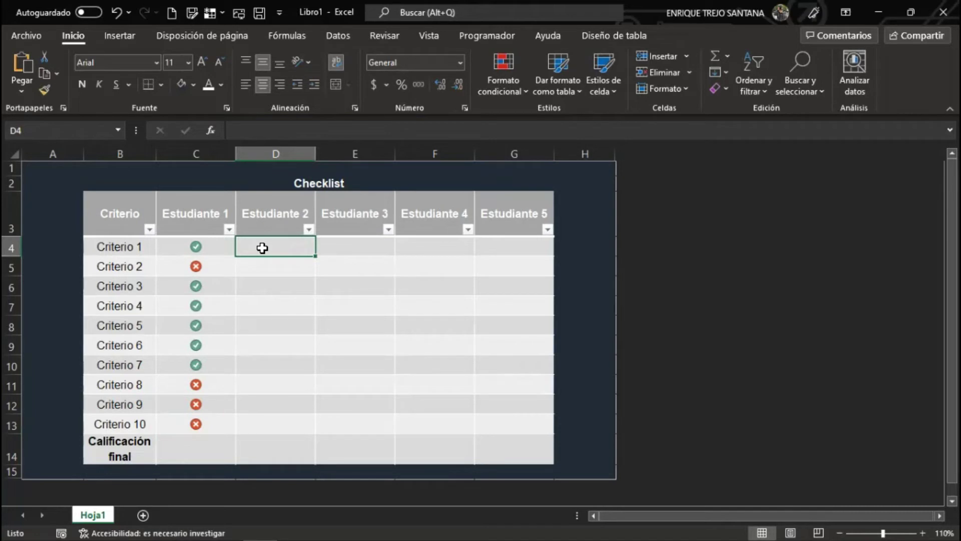
pyautogui.write('1')
pyautogui.press('Return')
pyautogui.write('1')
pyautogui.press('Return')
pyautogui.write('1')
pyautogui.press('Return')
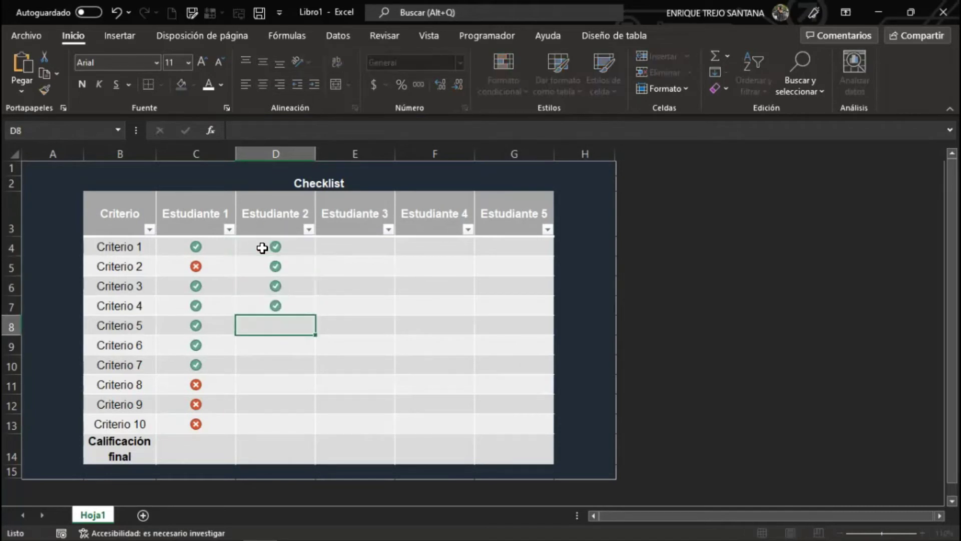
pyautogui.write('0')
pyautogui.press('Return')
pyautogui.write('0')
pyautogui.press('Return')
pyautogui.write('1')
pyautogui.press('Return')
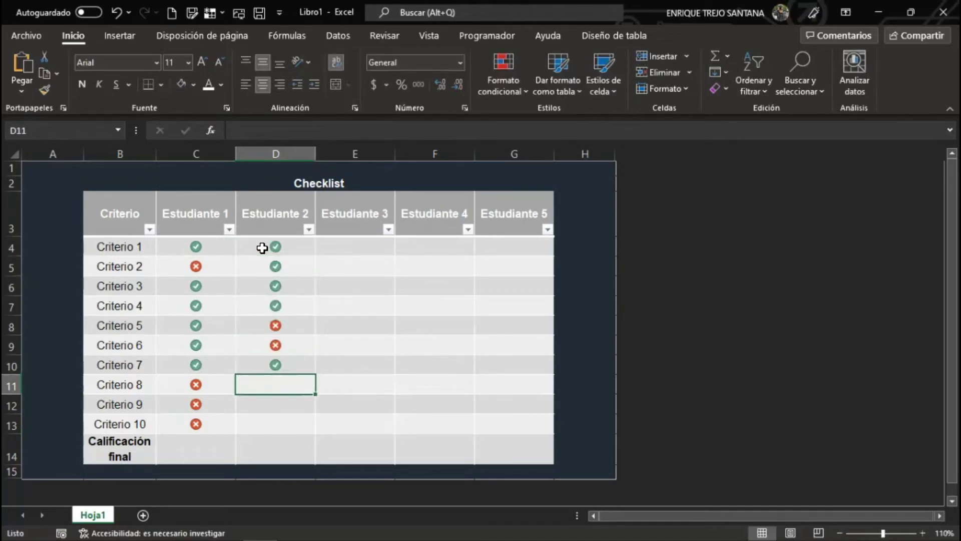
pyautogui.write('1')
pyautogui.press('Return')
pyautogui.write('1')
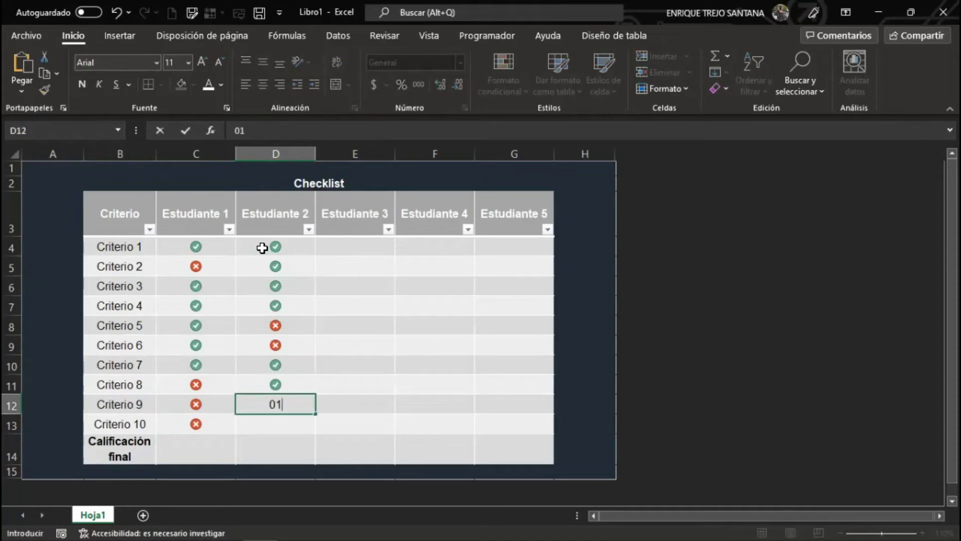
pyautogui.press('Return')
pyautogui.write('1')
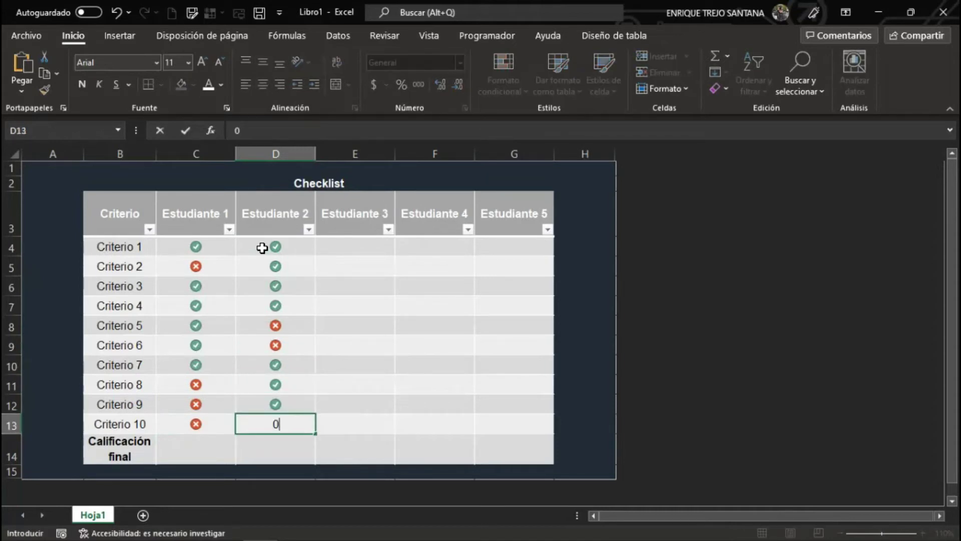
pyautogui.press('Return')
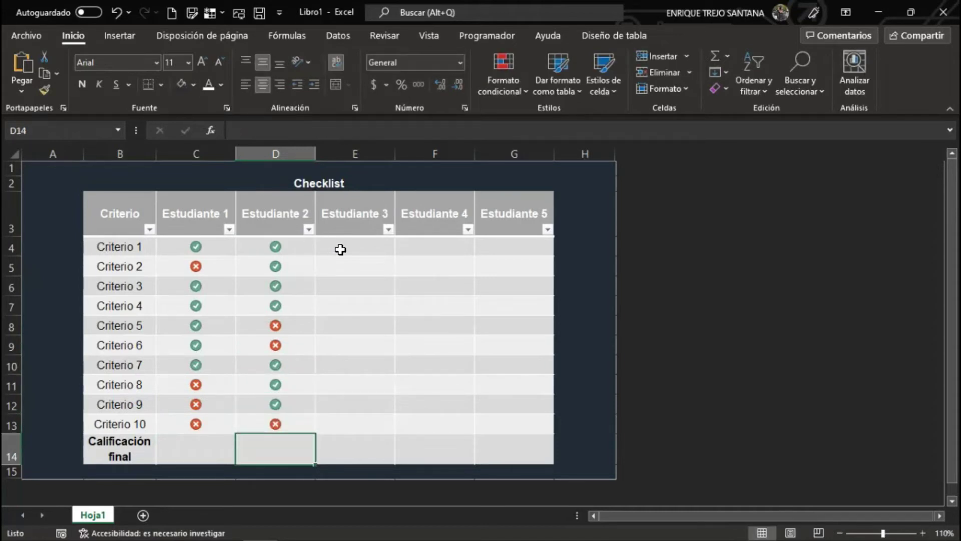
# Step: Enter Estudiante 3's 1/0 scores down column E for all ten criteria
pyautogui.click(340, 250)
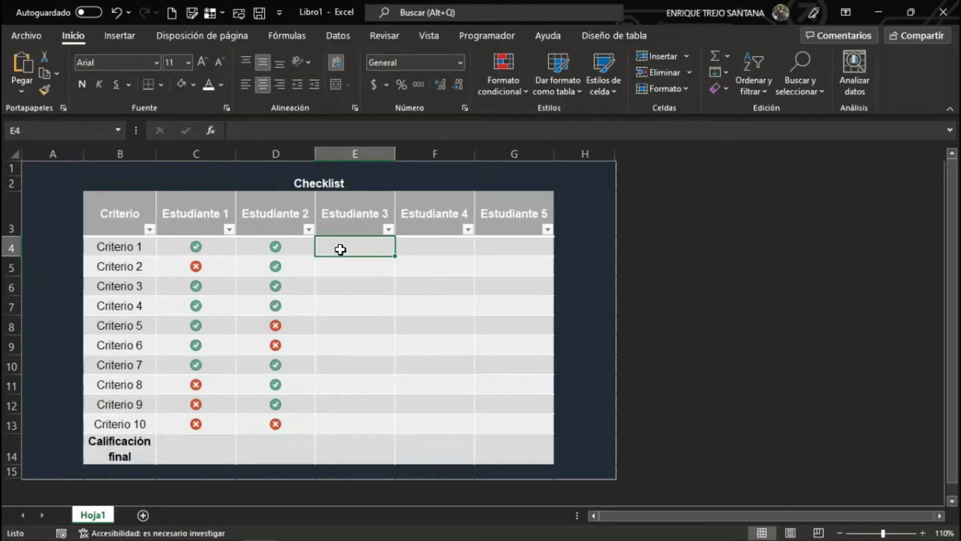
pyautogui.write('1')
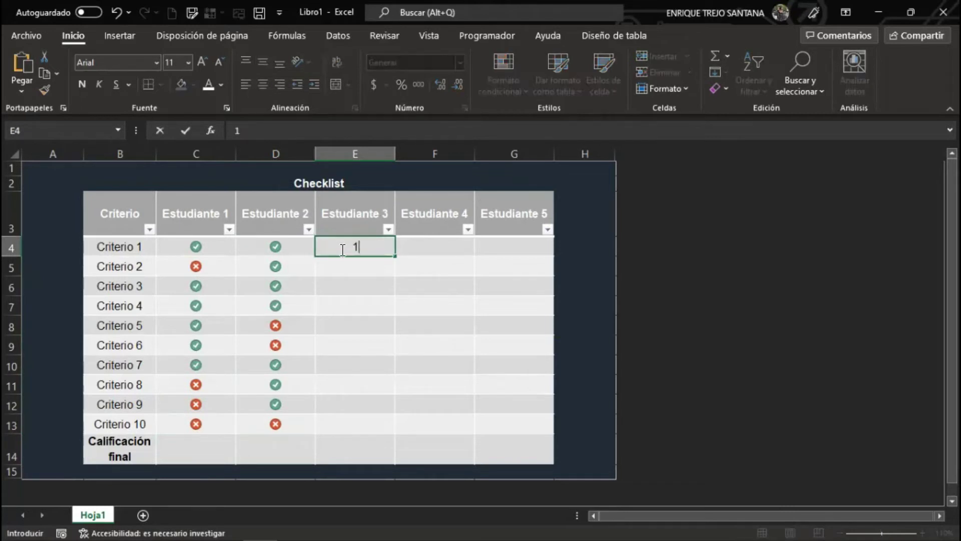
pyautogui.press('Return')
pyautogui.write('0')
pyautogui.press('Return')
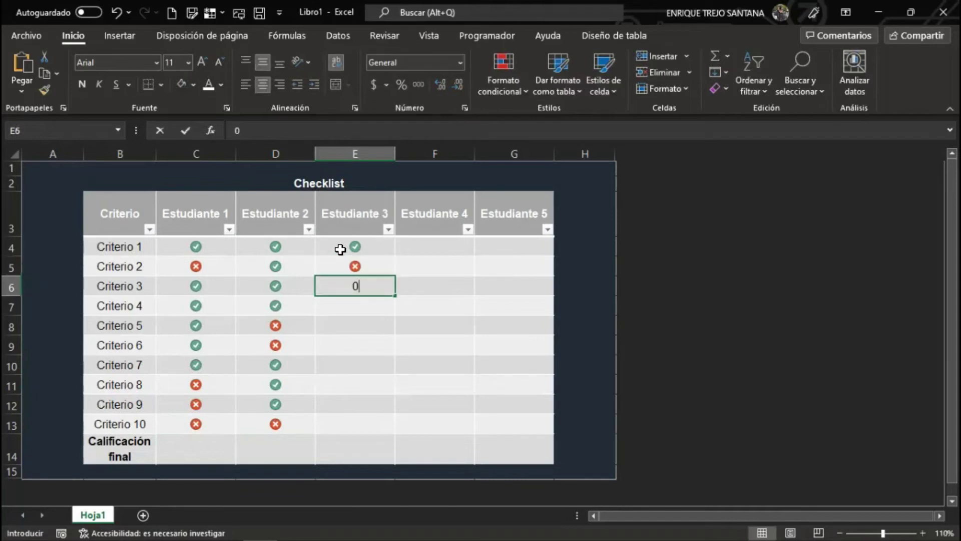
pyautogui.write('0 1')
pyautogui.press('Return')
pyautogui.write('10')
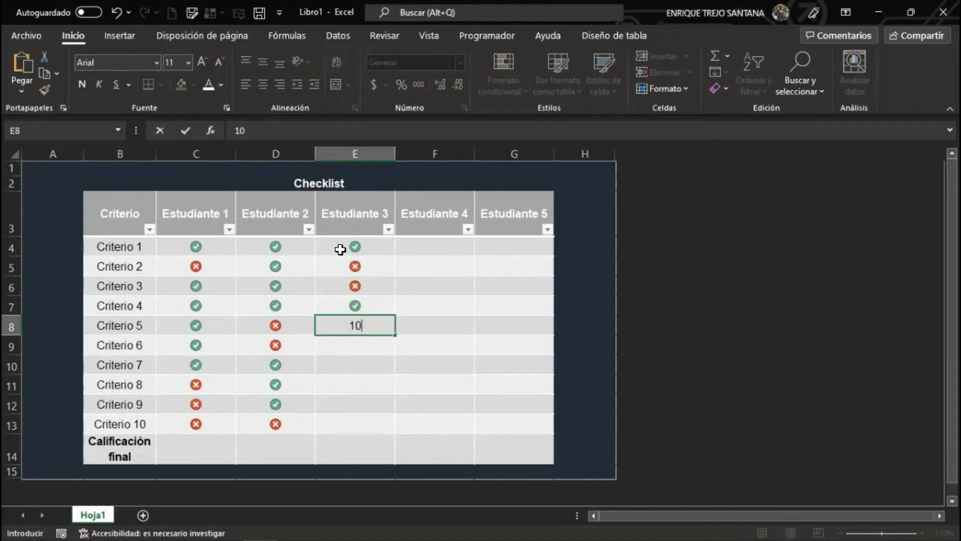
pyautogui.press('Return')
pyautogui.write('0')
pyautogui.press('Return')
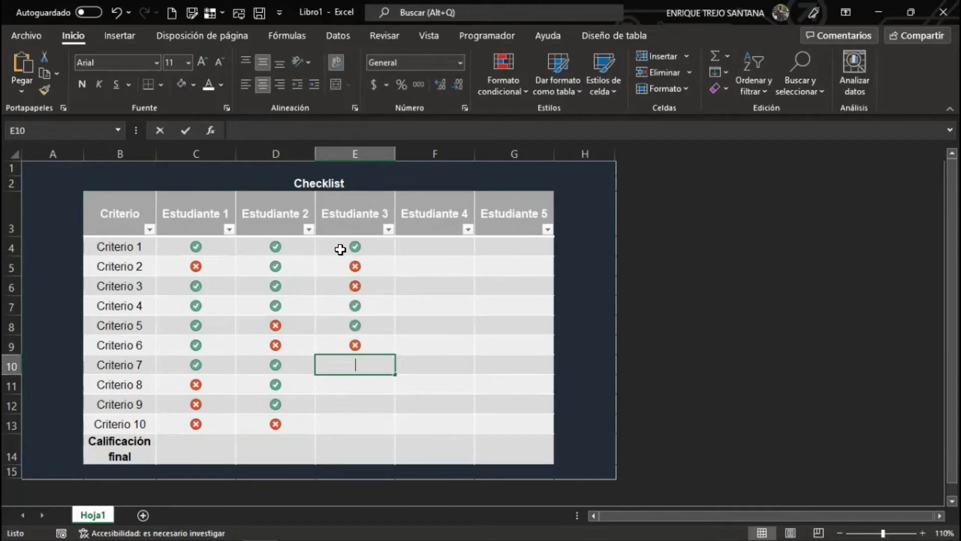
pyautogui.write('0')
pyautogui.press('Return')
pyautogui.write('0')
pyautogui.press('Return')
pyautogui.write('0')
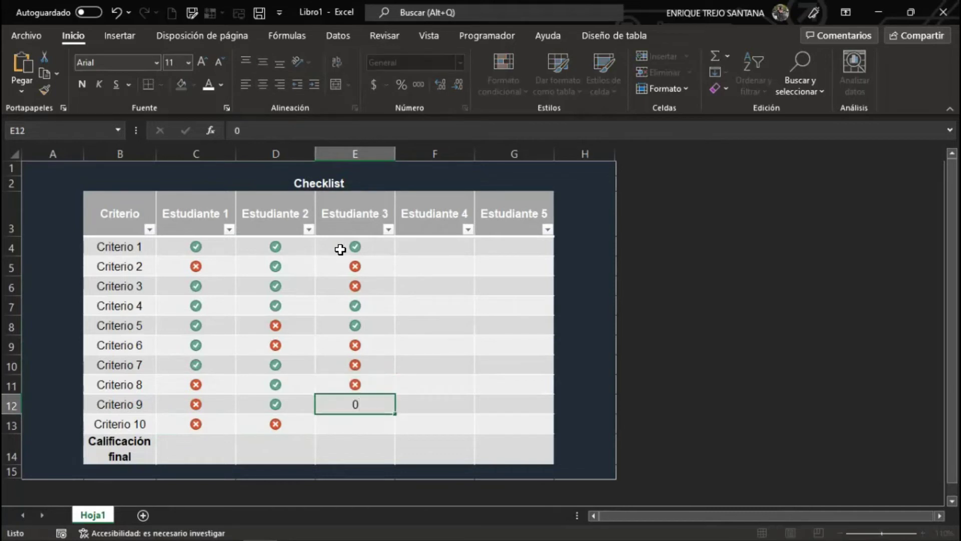
pyautogui.press('Return')
pyautogui.press('Return')
pyautogui.press('Up')
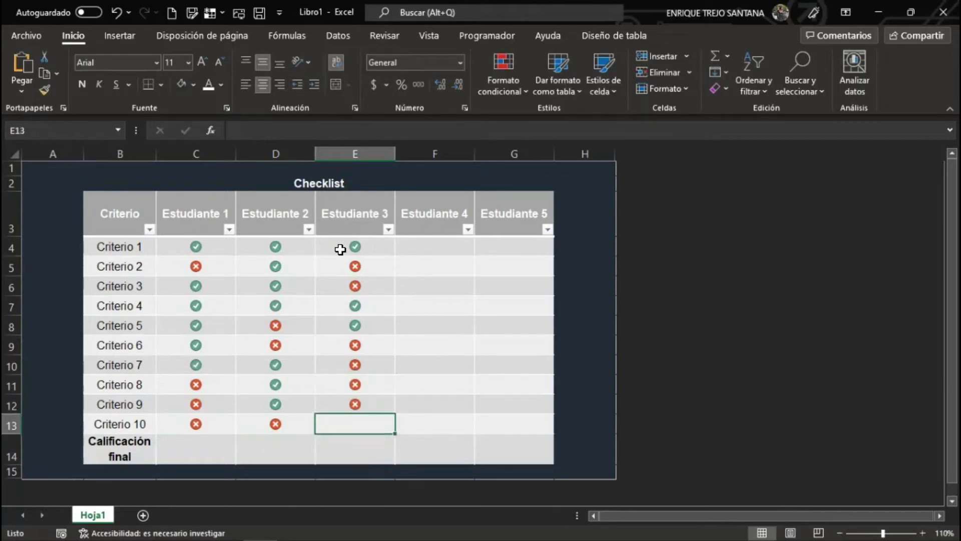
pyautogui.write('0')
pyautogui.press('Return')
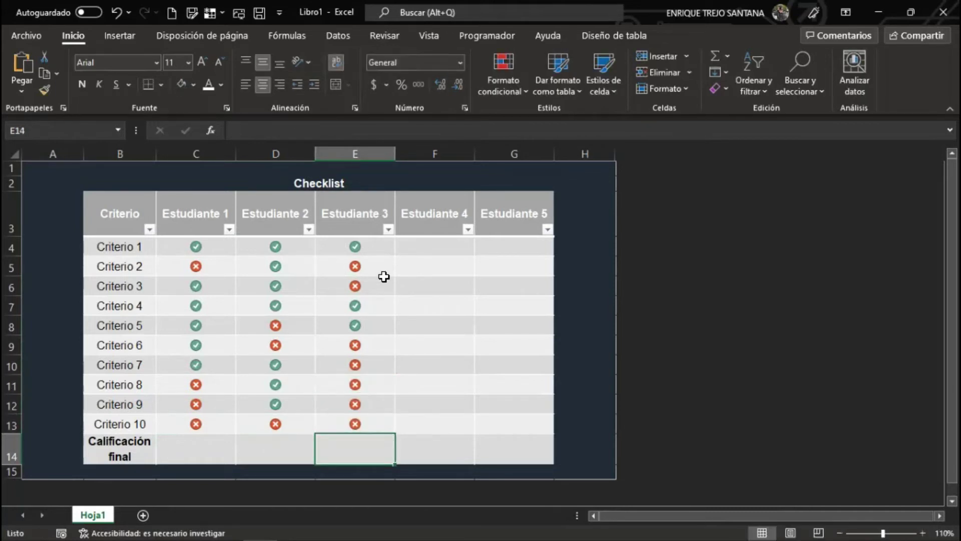
# Step: Copy Estudiante 1 and 2 scores C4:D13 into Estudiante 4 and 5 starting at F4
pyautogui.click(204, 247)
pyautogui.moveTo(280, 264); pyautogui.dragTo(289, 420)
pyautogui.hotkey('ctrl', 'c')
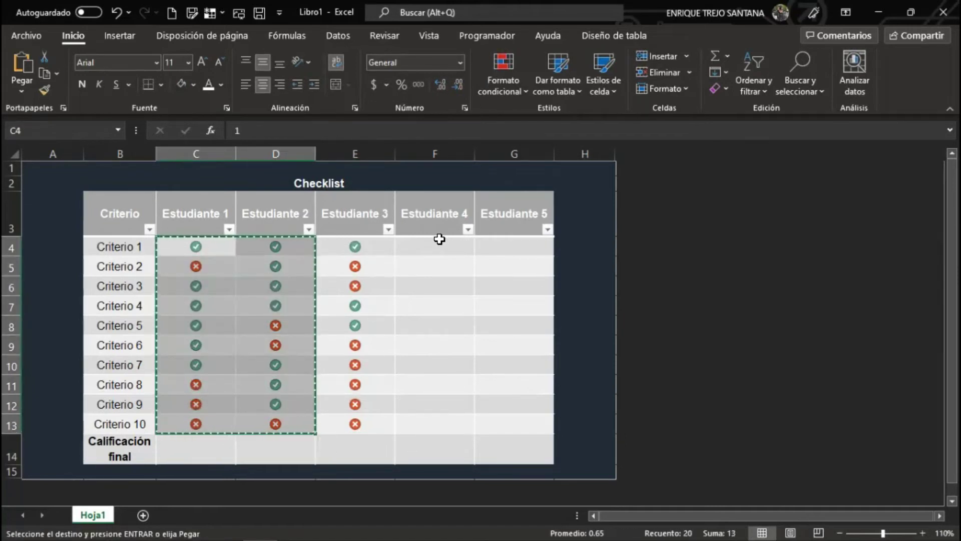
pyautogui.click(439, 248)
pyautogui.hotkey('ctrl', 'v')
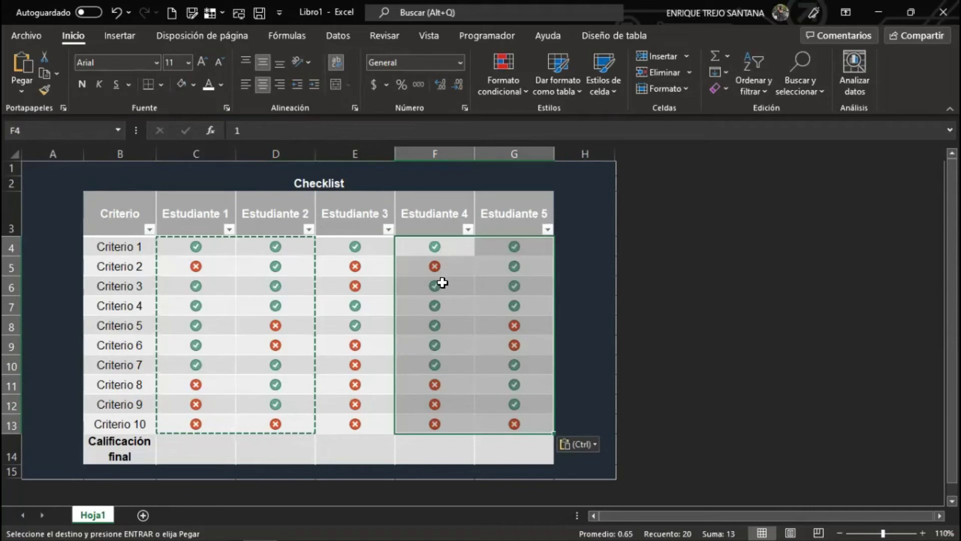
pyautogui.click(443, 282)
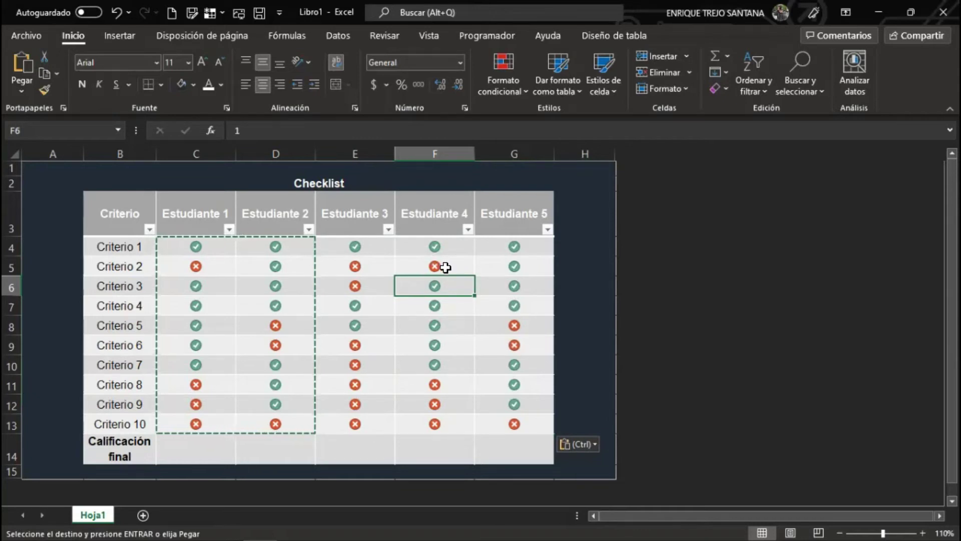
pyautogui.moveTo(177, 251)
pyautogui.mouseDown()
pyautogui.moveTo(502, 312)
pyautogui.moveTo(508, 423)
pyautogui.mouseUp()
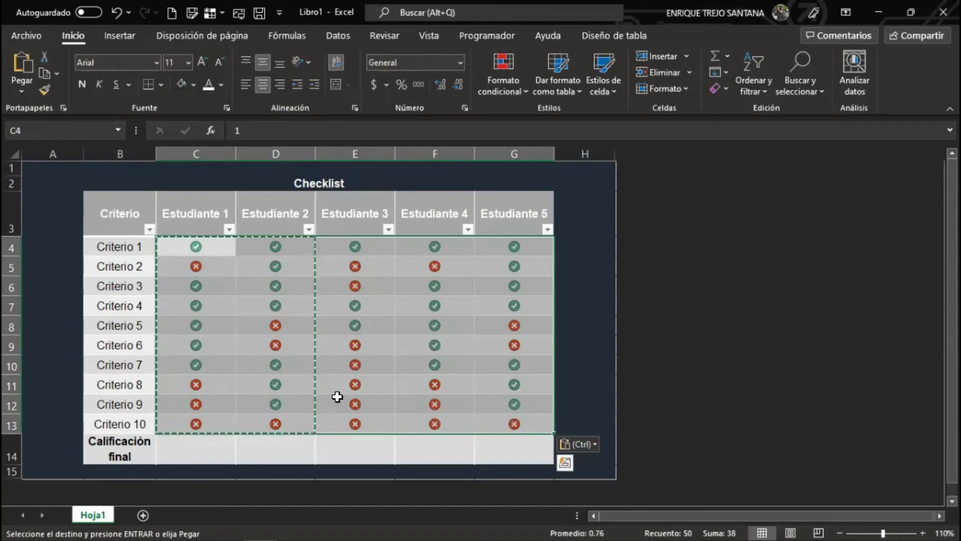
pyautogui.click(199, 452)
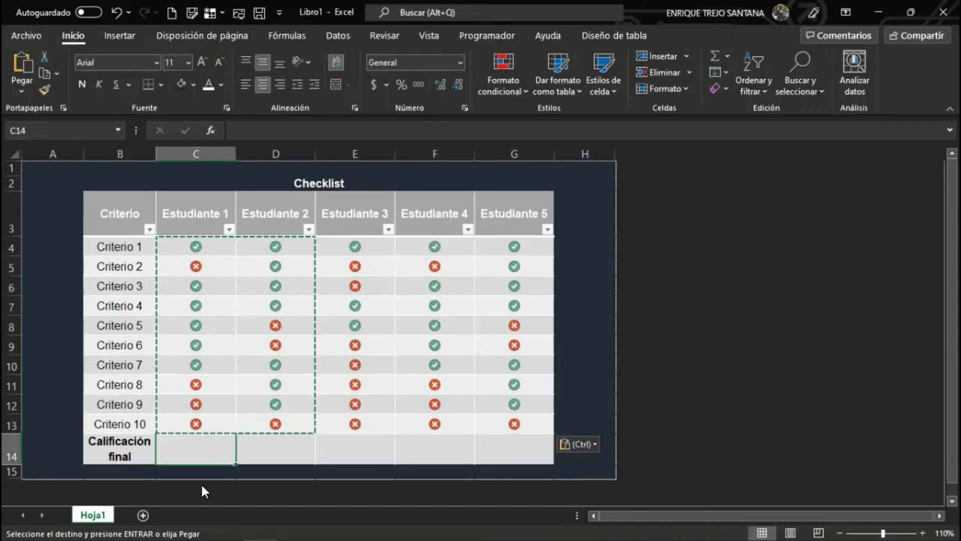
# Step: Total each student with =SUMA(C4:C13) in C14, filled across to G14
pyautogui.write('=suma')
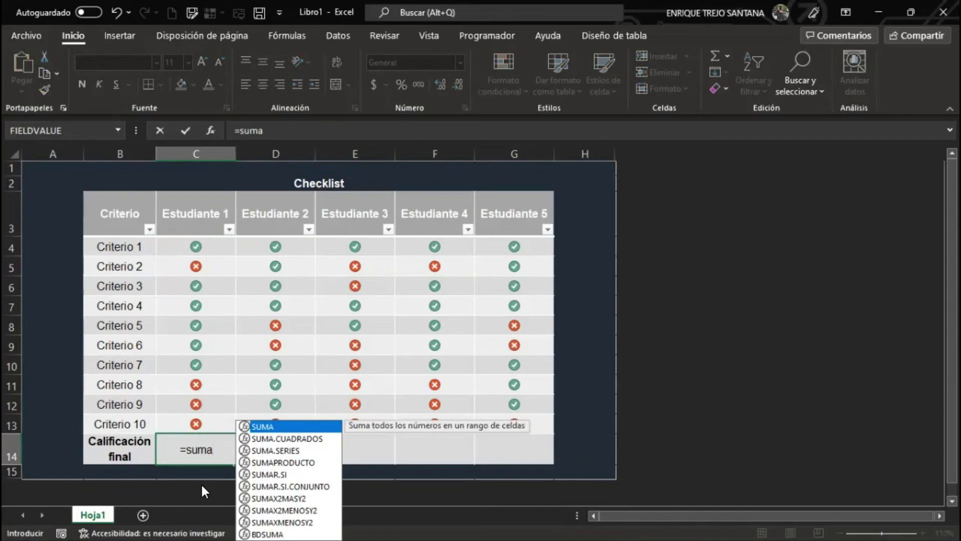
pyautogui.write('(')
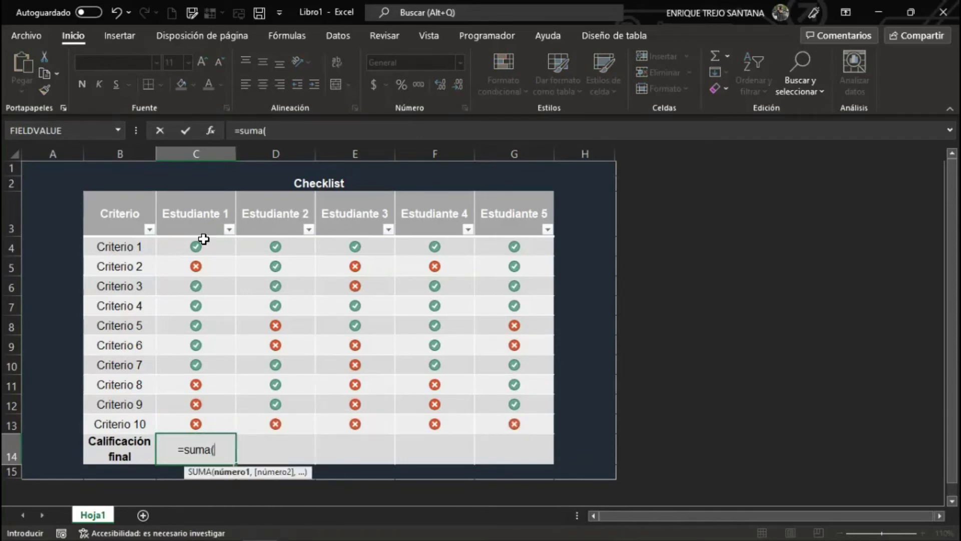
pyautogui.moveTo(203, 239); pyautogui.dragTo(203, 434)
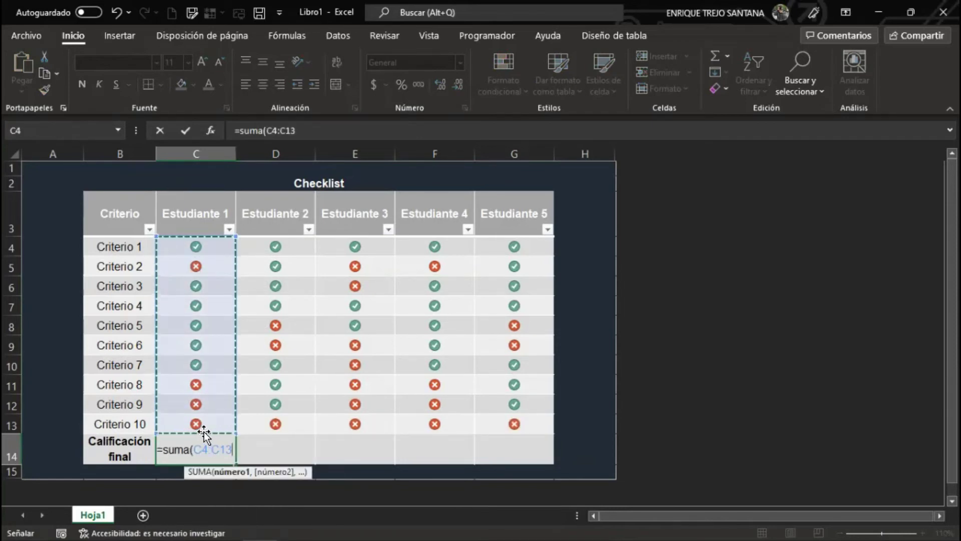
pyautogui.write(')')
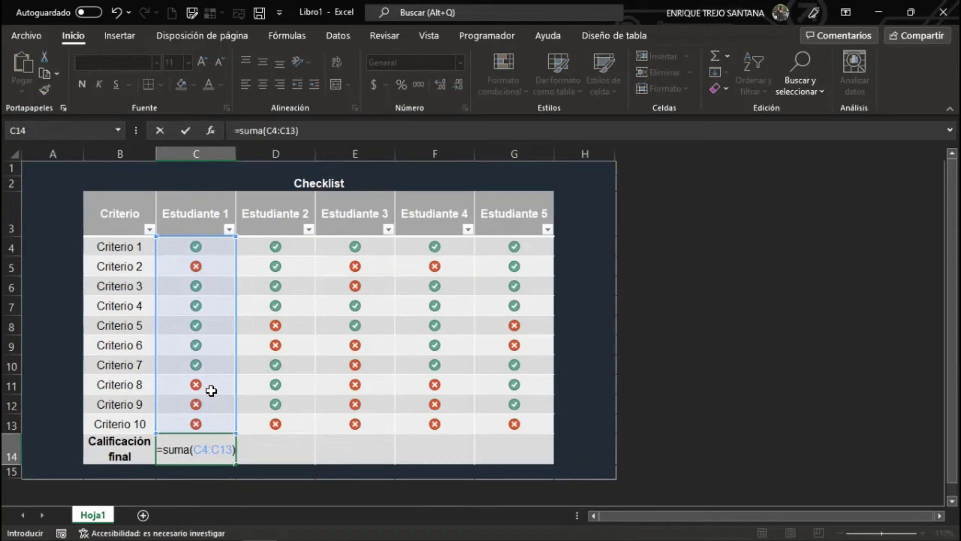
pyautogui.press('Return')
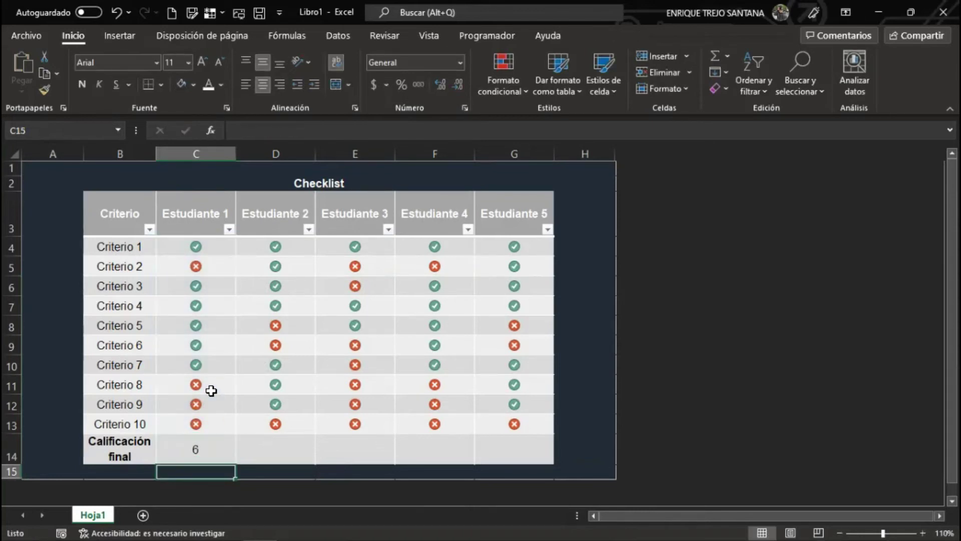
pyautogui.click(208, 450)
pyautogui.moveTo(234, 464); pyautogui.dragTo(514, 463)
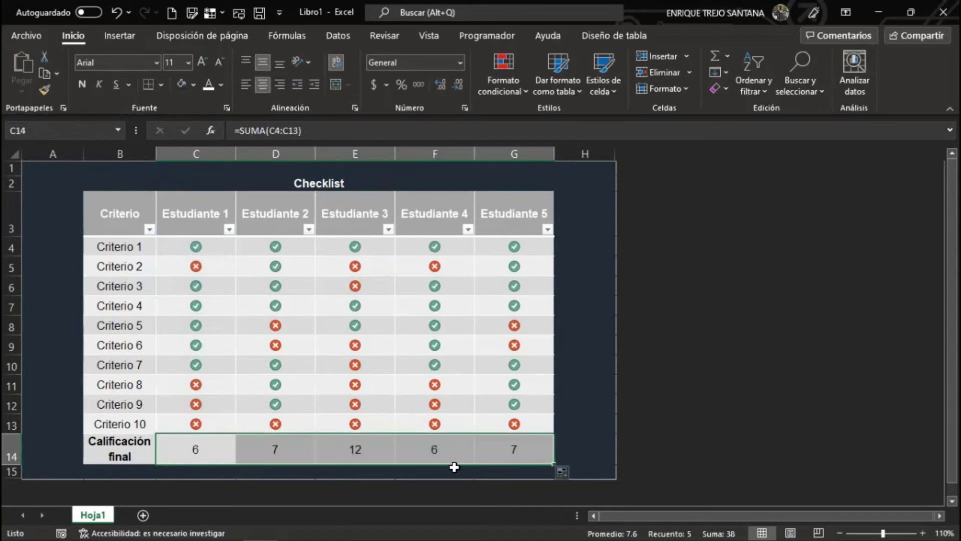
# Step: Inspect Estudiante 3's criterion values and compare them with its total formula
pyautogui.click(374, 449)
pyautogui.click(367, 423)
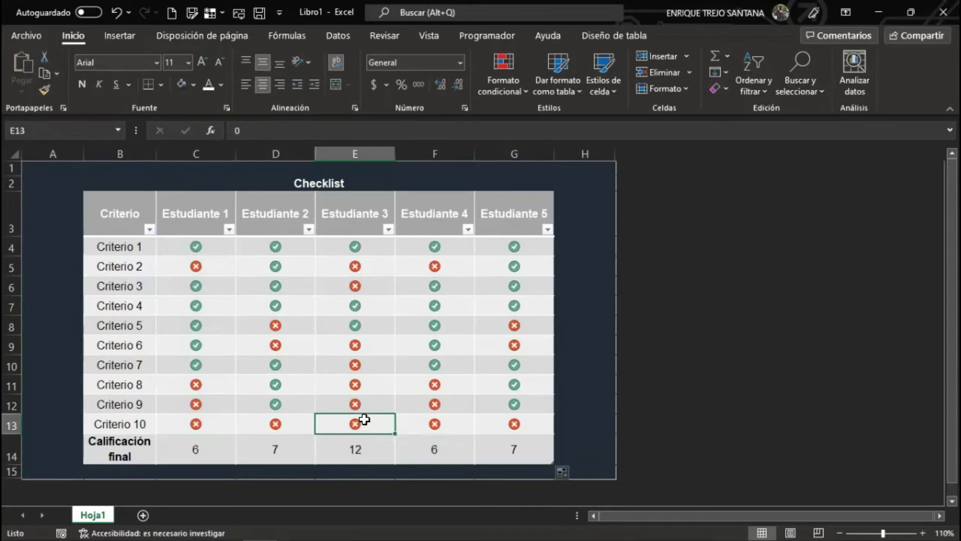
pyautogui.click(362, 385)
pyautogui.moveTo(356, 307); pyautogui.dragTo(358, 317)
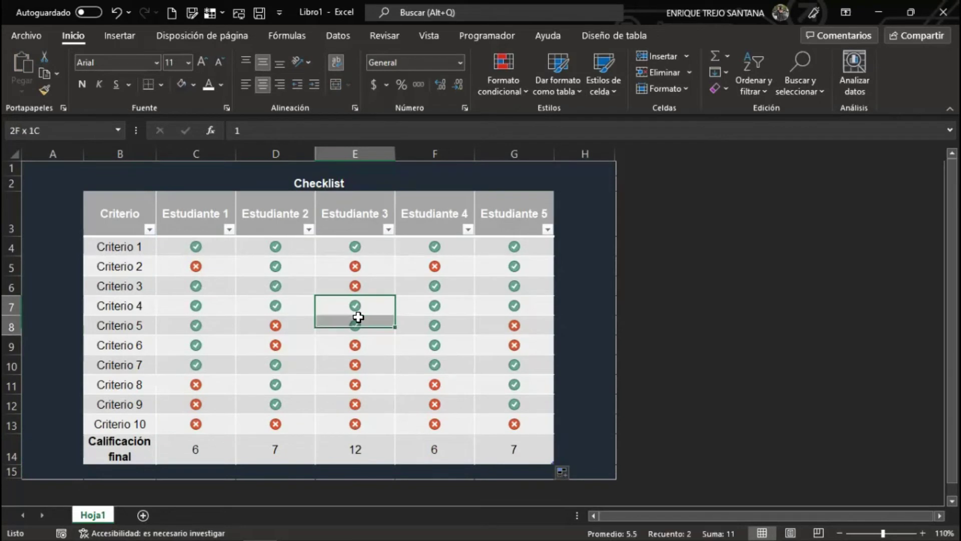
pyautogui.click(355, 449)
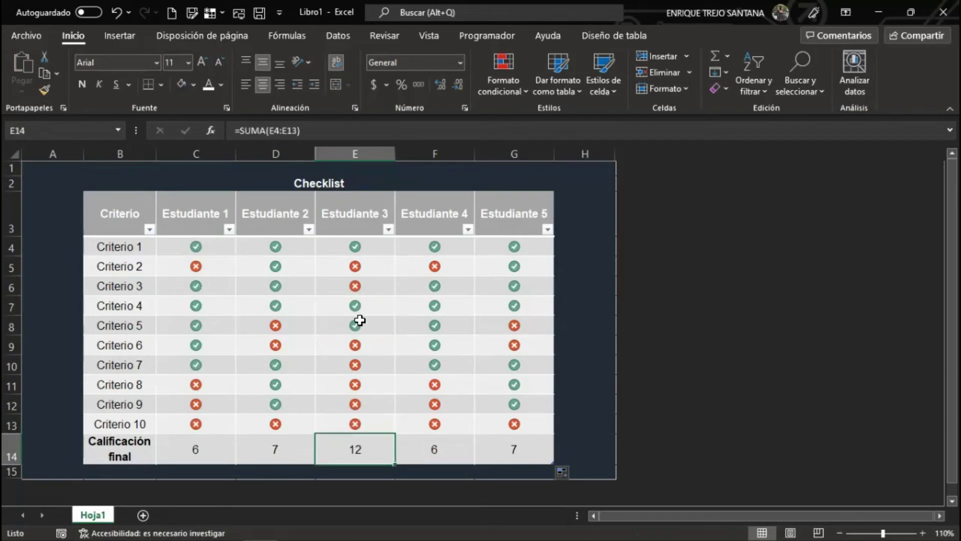
pyautogui.moveTo(355, 246); pyautogui.dragTo(342, 424)
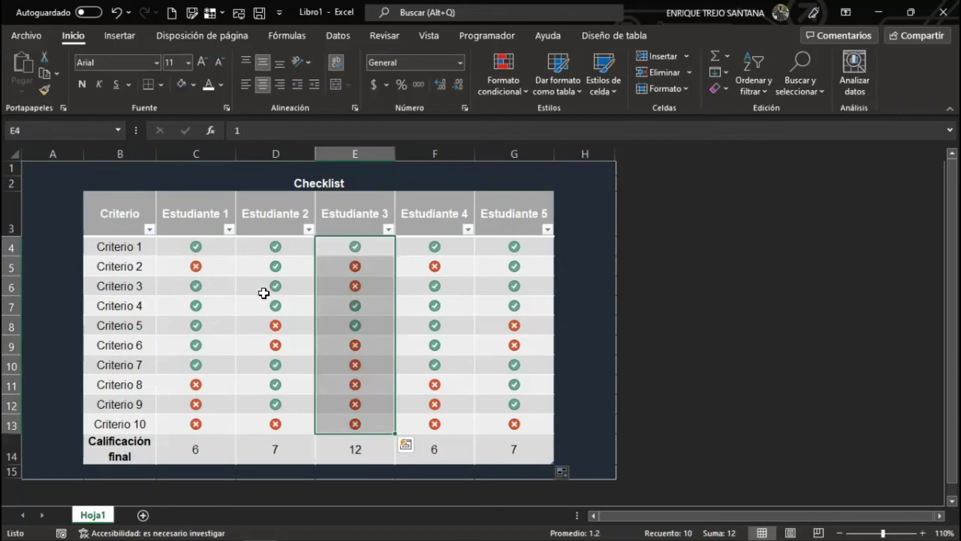
pyautogui.click(292, 251)
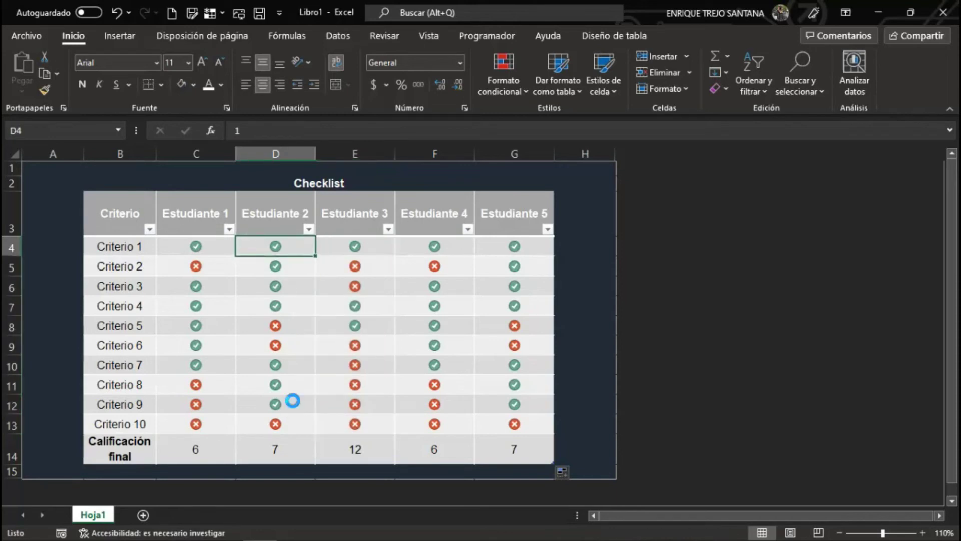
# Step: Undo the filled totals and enter =SUMA(D4:D13) as Estudiante 2's total, giving 7
pyautogui.hotkey('ctrl', 'z')
pyautogui.click(271, 456)
pyautogui.write('=su')
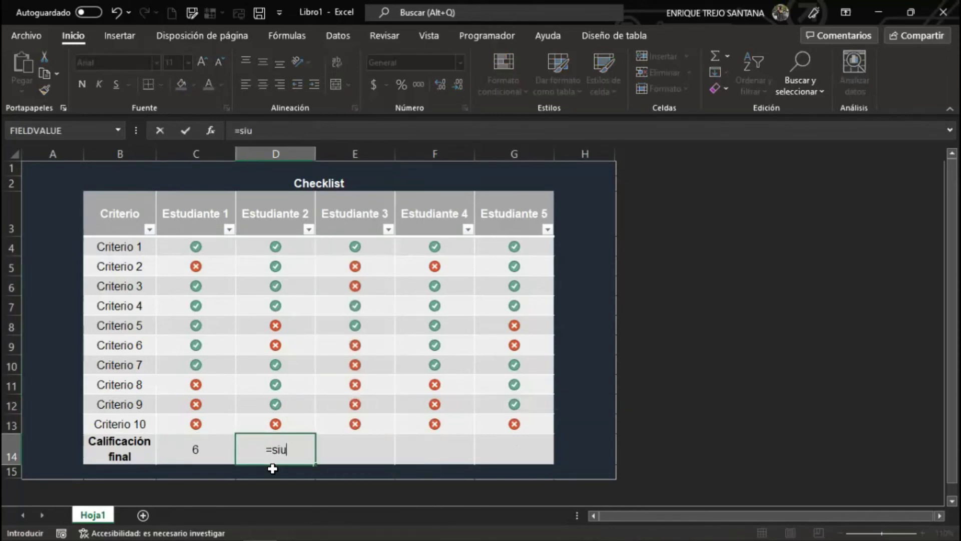
pyautogui.write('ma')
pyautogui.press('BackSpace')
pyautogui.press('BackSpace')
pyautogui.press('BackSpace')
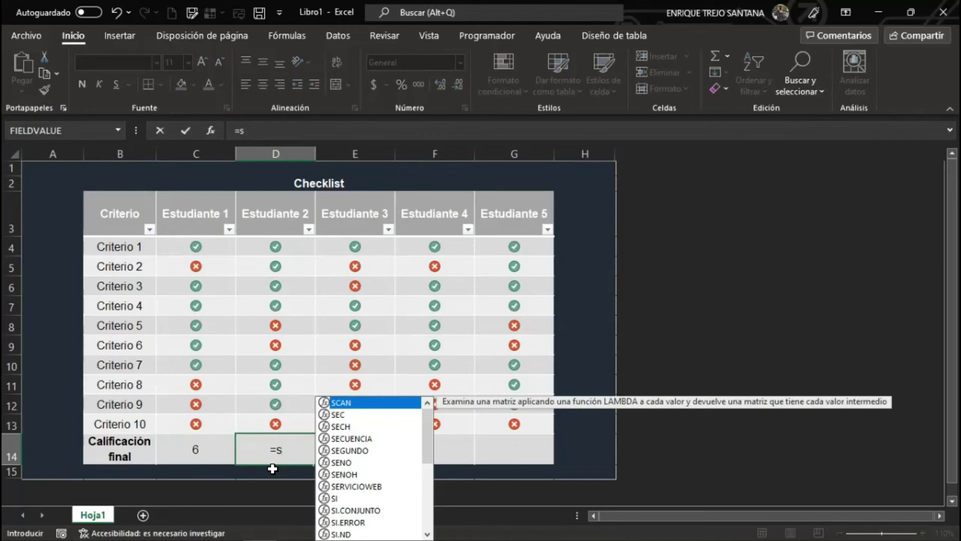
pyautogui.write('uma(')
pyautogui.click(275, 251)
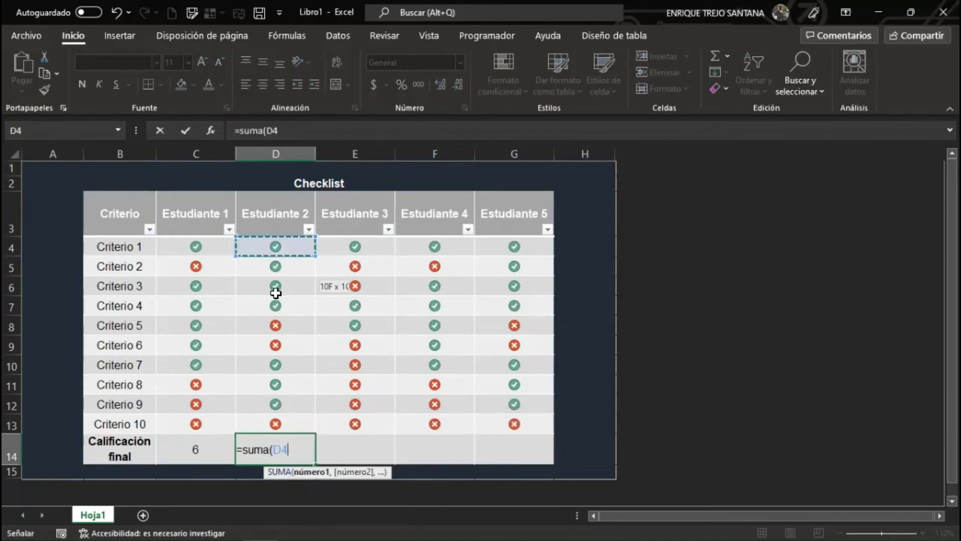
pyautogui.moveTo(276, 293); pyautogui.dragTo(276, 424)
pyautogui.write(')')
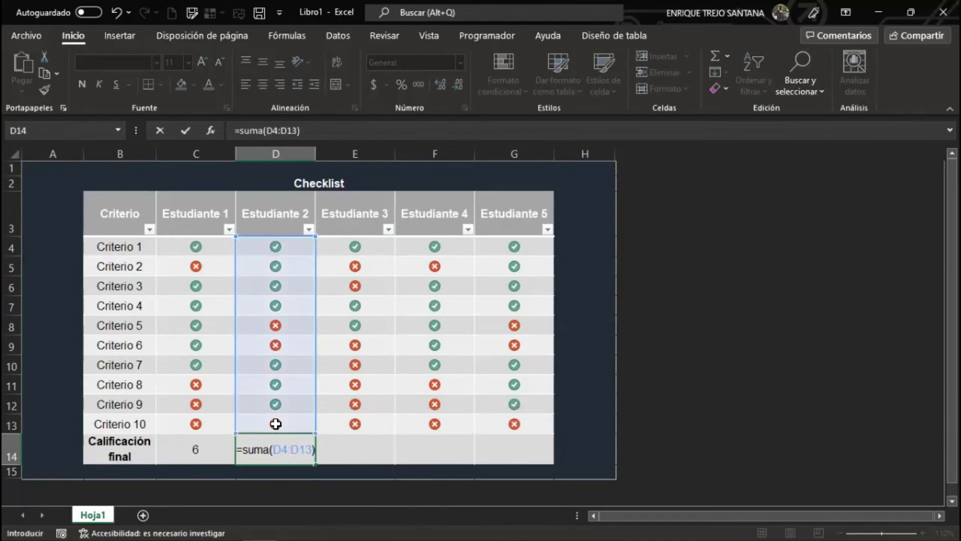
pyautogui.press('Return')
pyautogui.click(276, 424)
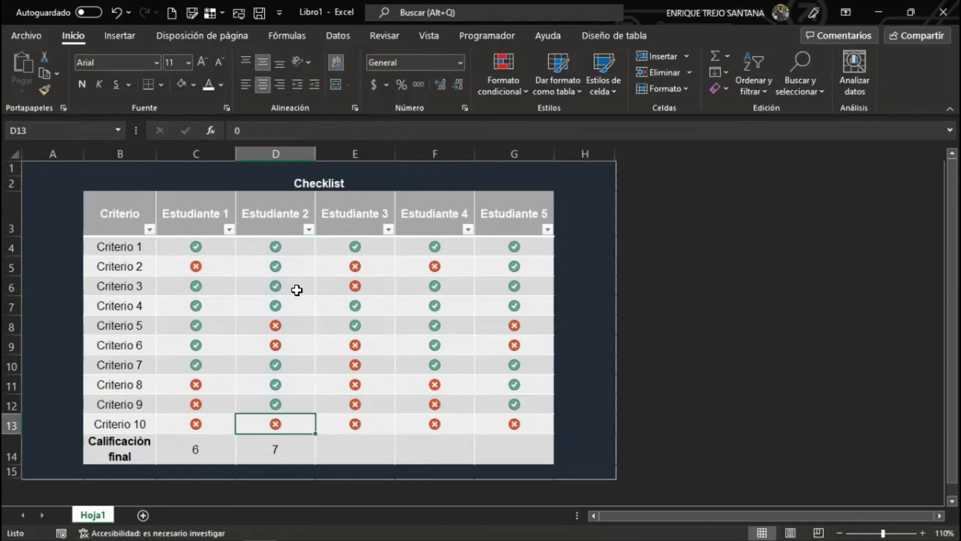
# Step: Enter =SUMA(E4:E13) as Estudiante 3's total, giving 12
pyautogui.click(353, 455)
pyautogui.write('=a')
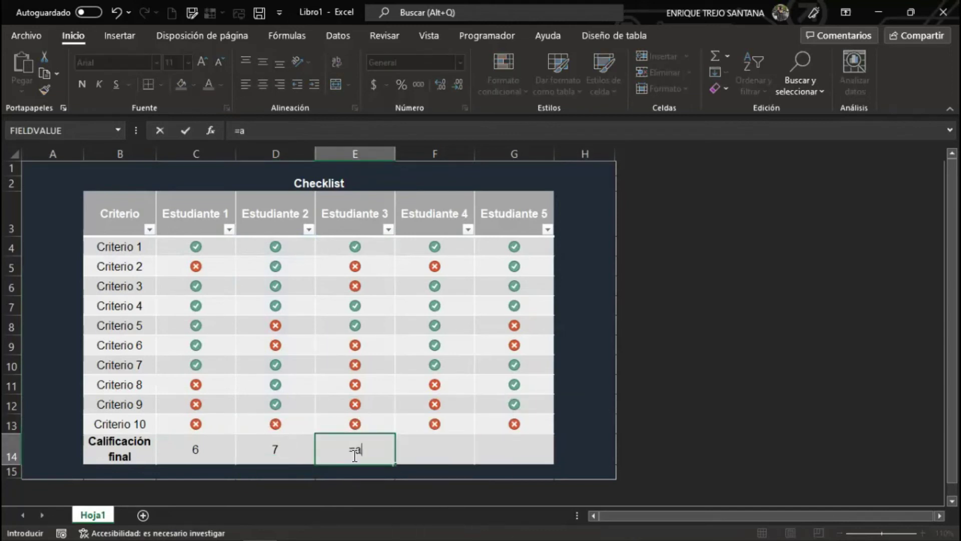
pyautogui.write('um')
pyautogui.press('BackSpace')
pyautogui.press('BackSpace')
pyautogui.press('BackSpace')
pyautogui.press('BackSpace')
pyautogui.press('Up')
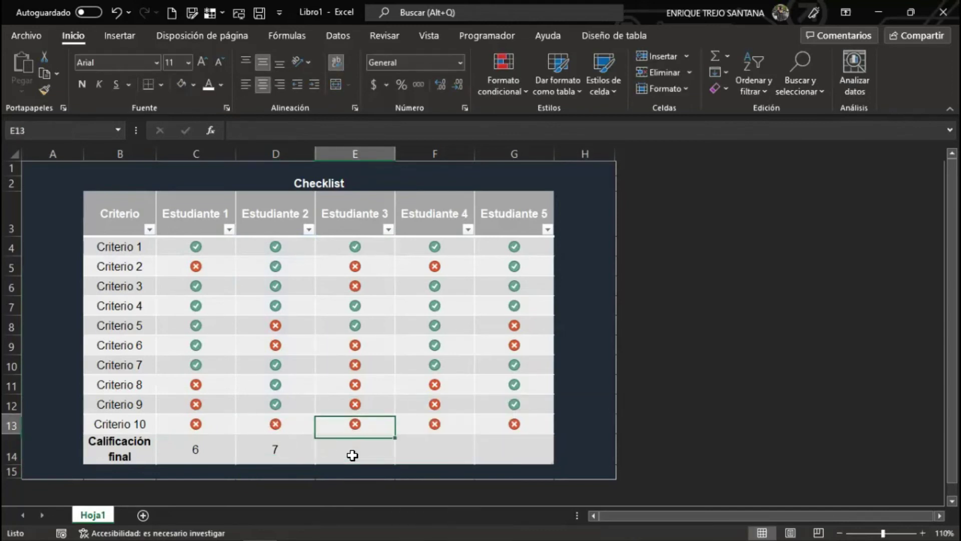
pyautogui.click(352, 455)
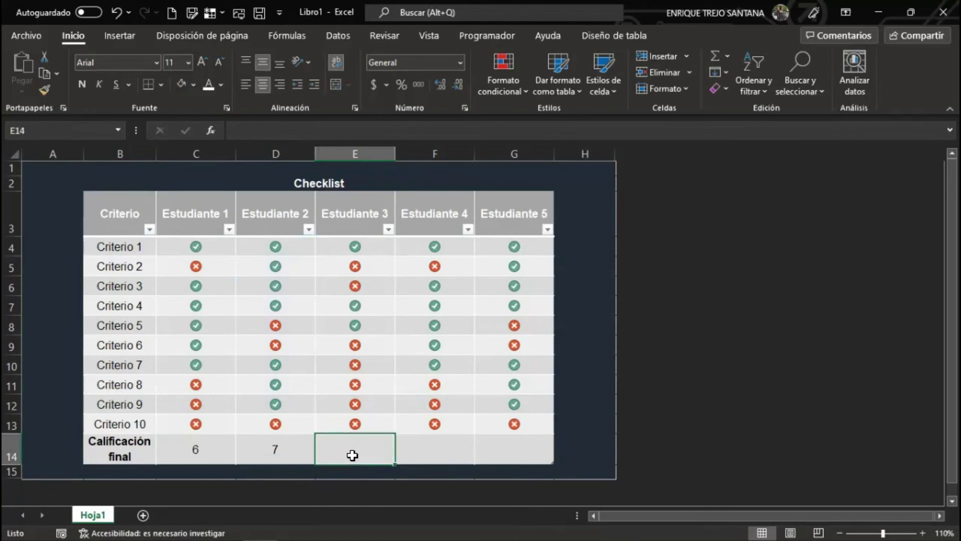
pyautogui.write('=suma')
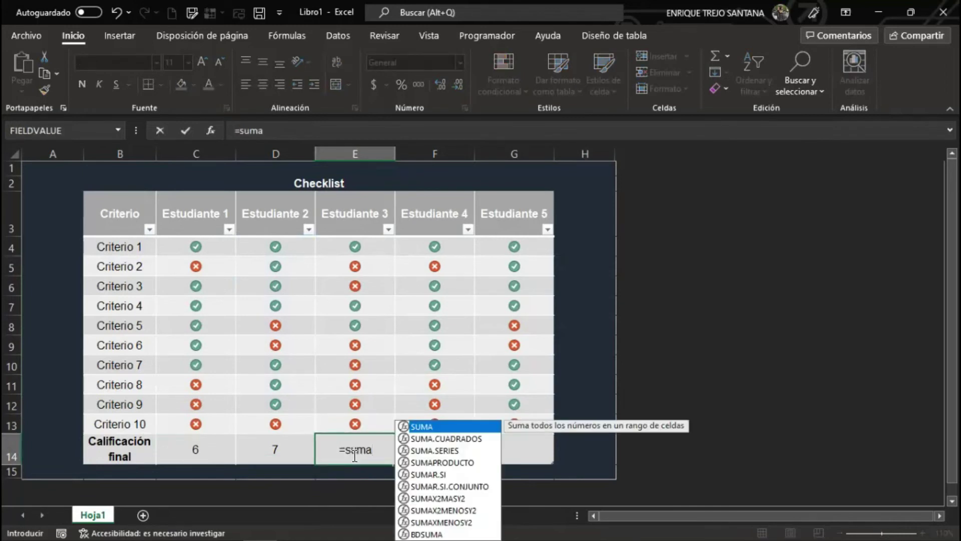
pyautogui.write('(')
pyautogui.moveTo(361, 251); pyautogui.dragTo(361, 422)
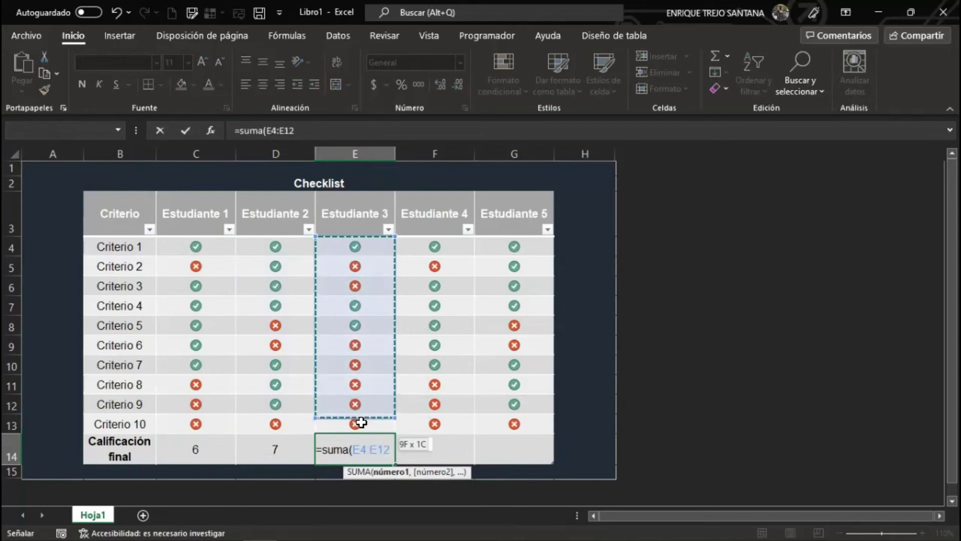
pyautogui.write(')')
pyautogui.press('Return')
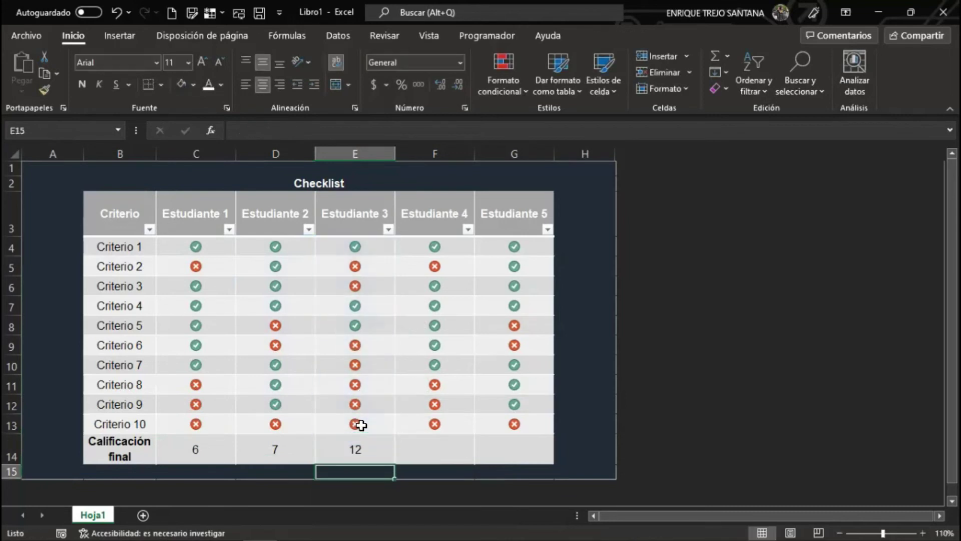
pyautogui.click(356, 444)
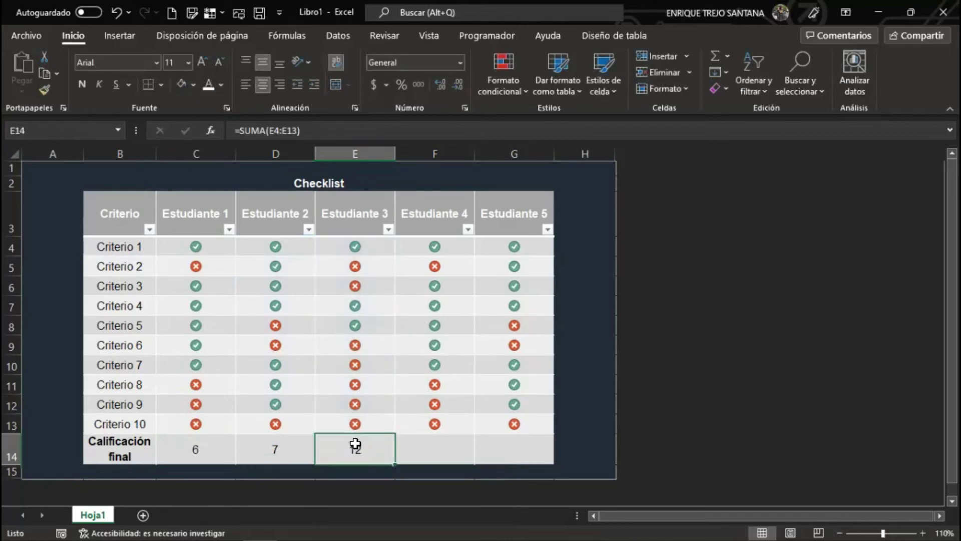
# Step: Check each value in Estudiante 3's column against its total of 12
pyautogui.click(354, 244)
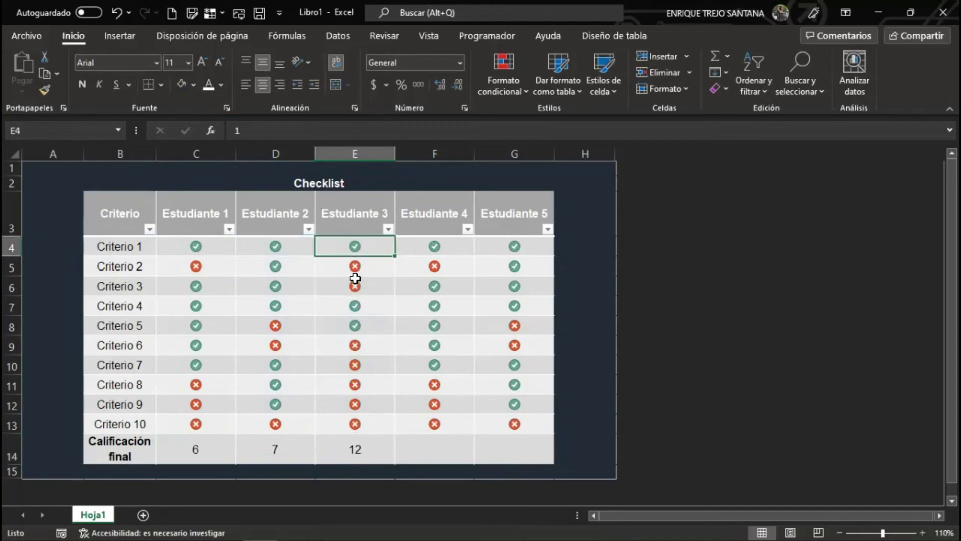
pyautogui.click(356, 279)
pyautogui.click(355, 274)
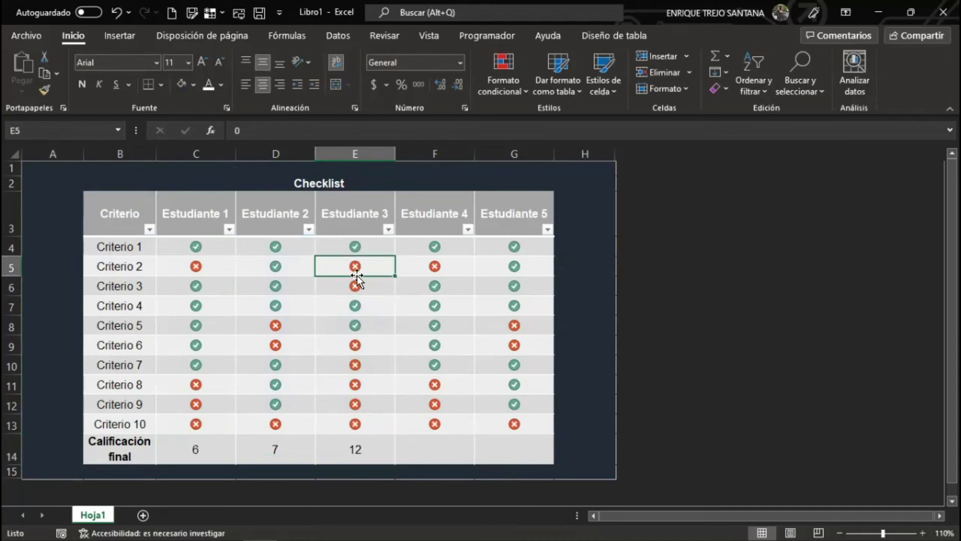
pyautogui.click(355, 280)
pyautogui.click(355, 306)
pyautogui.click(355, 342)
pyautogui.click(354, 363)
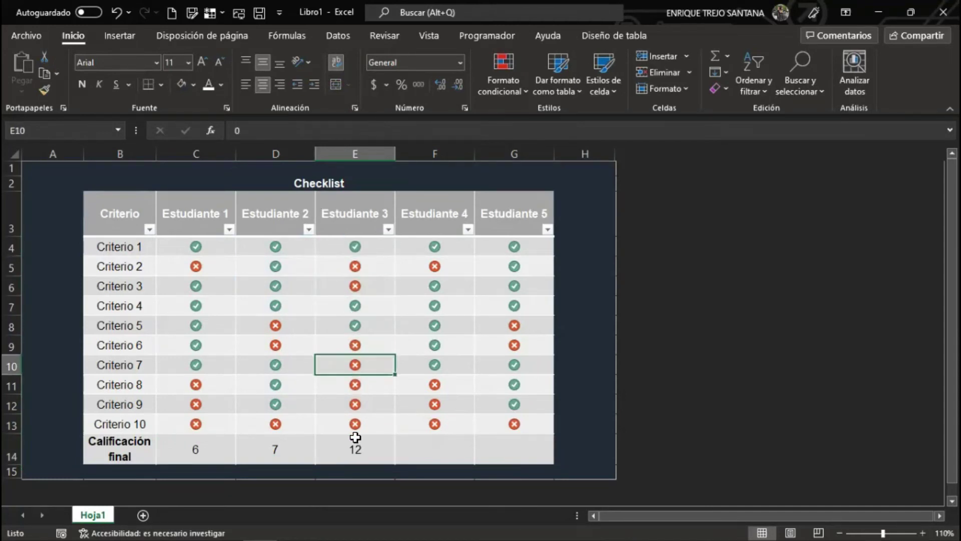
pyautogui.click(356, 454)
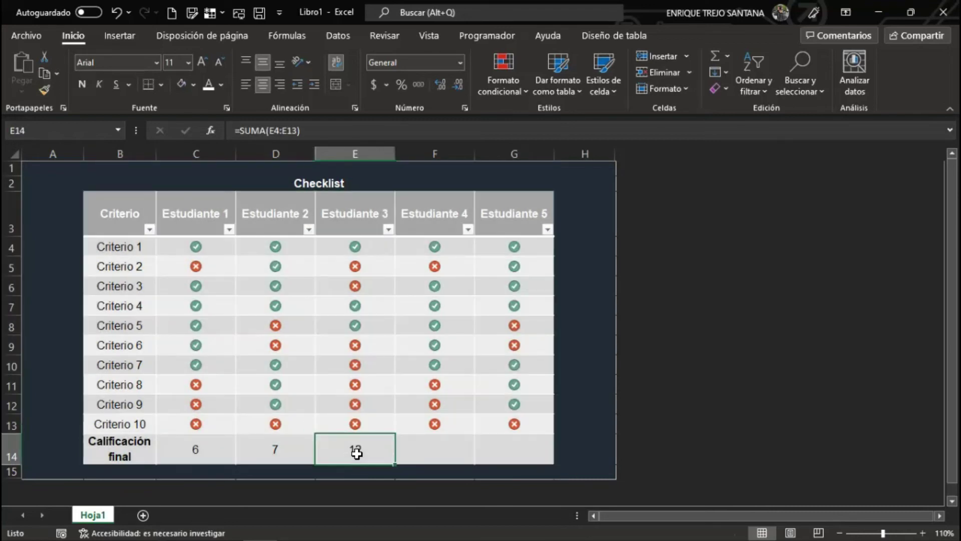
pyautogui.click(369, 403)
# Step: Correct Estudiante 3's Criterio 5 value to 1
pyautogui.moveTo(371, 244); pyautogui.dragTo(355, 421)
pyautogui.click(460, 63)
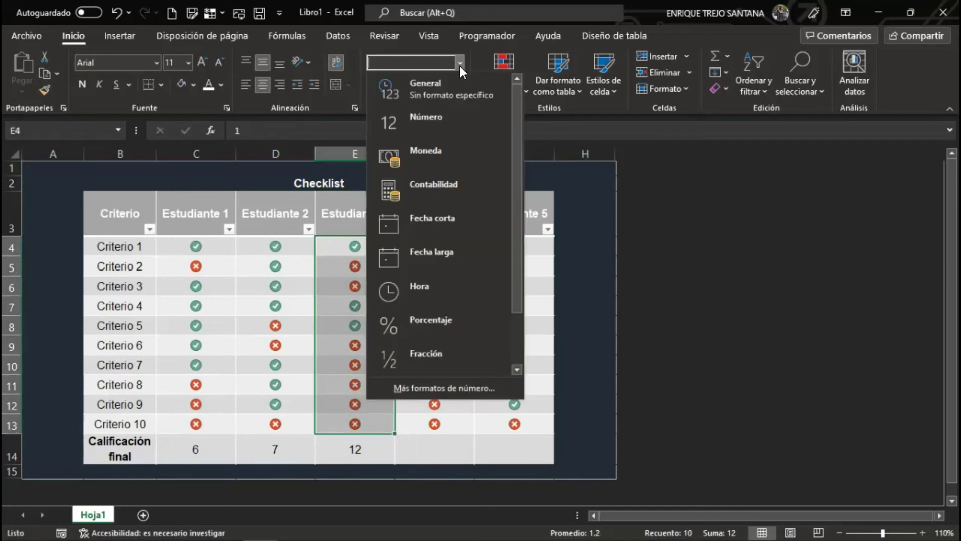
pyautogui.click(341, 246)
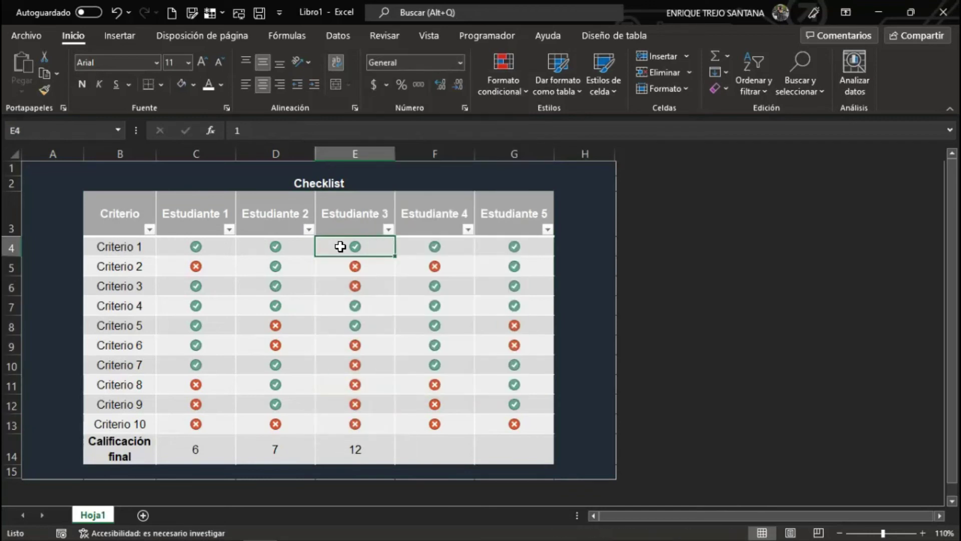
pyautogui.press('Down')
pyautogui.press('Down')
pyautogui.press('Down')
pyautogui.press('Down')
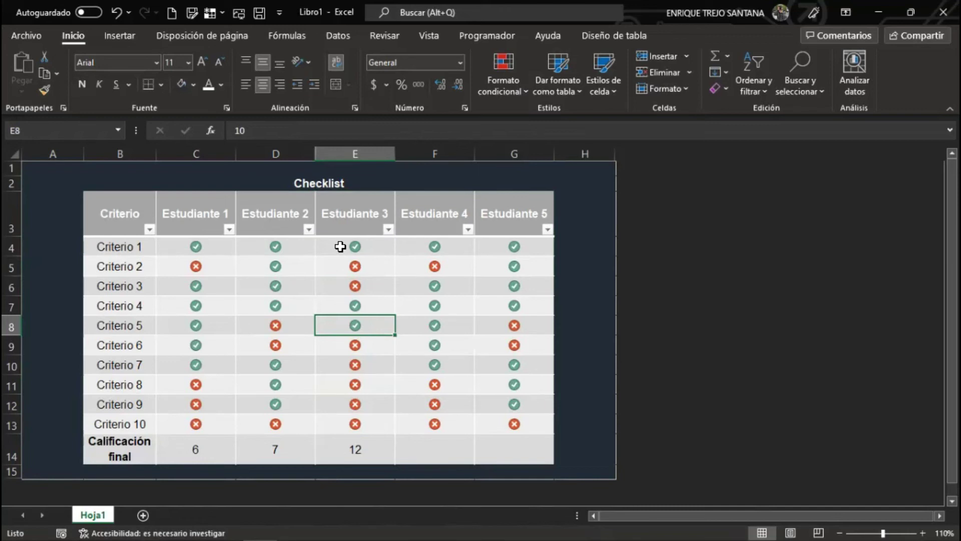
pyautogui.write('1')
pyautogui.press('Return')
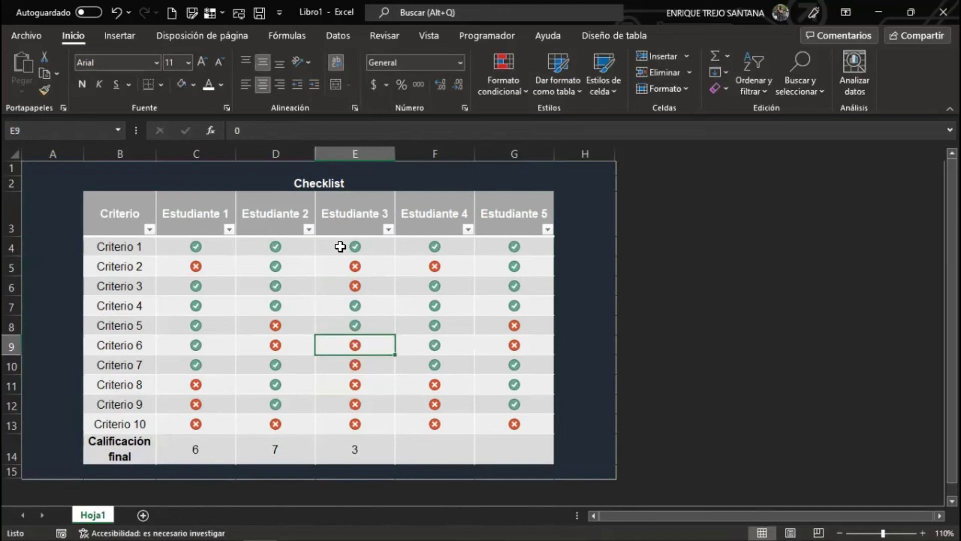
pyautogui.click(353, 323)
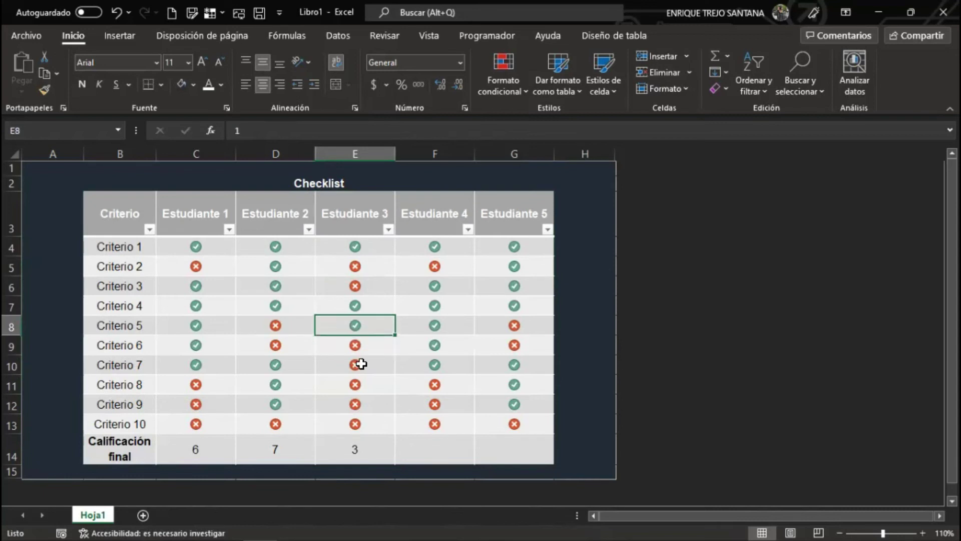
# Step: Fill Estudiante 3's total formula across to Estudiante 4 and 5, giving 6 and 7
pyautogui.click(371, 450)
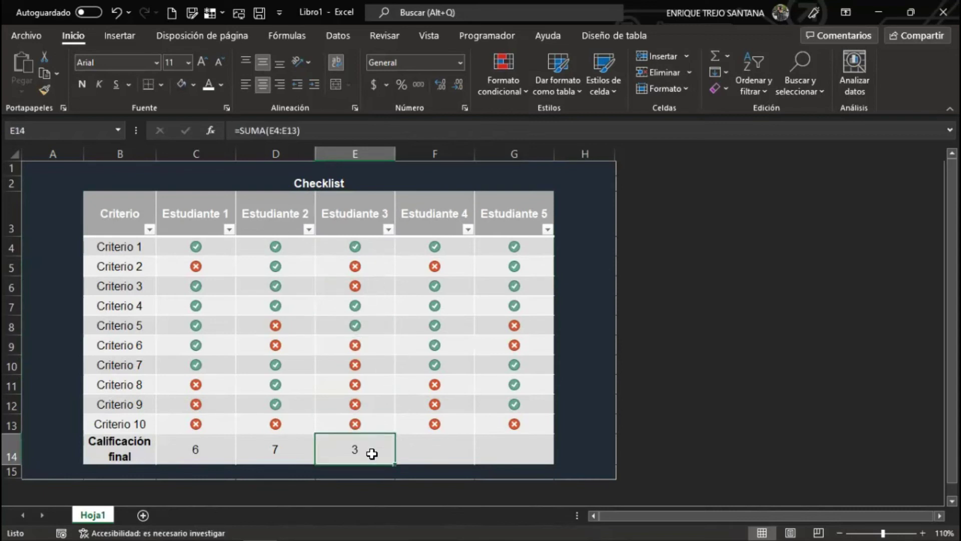
pyautogui.moveTo(397, 465); pyautogui.dragTo(515, 453)
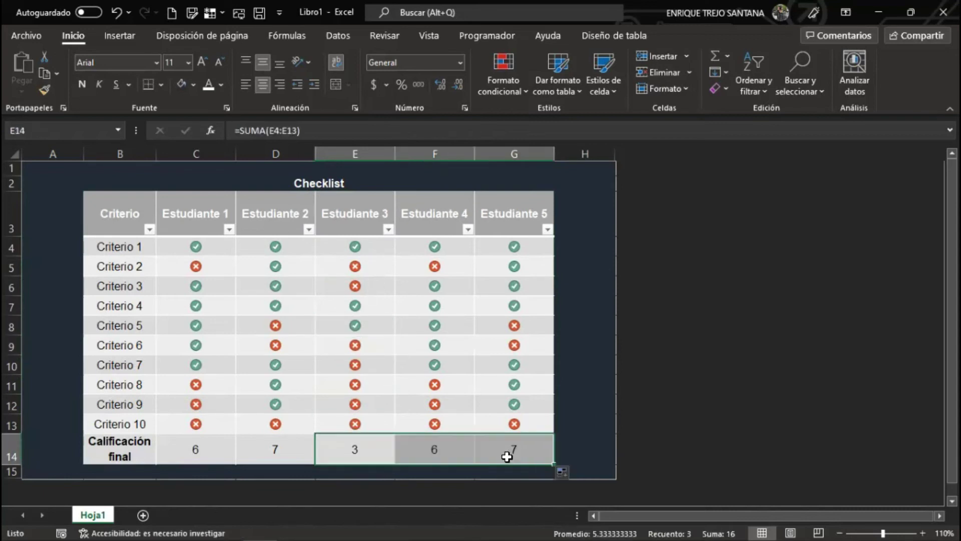
pyautogui.click(341, 399)
pyautogui.click(299, 255)
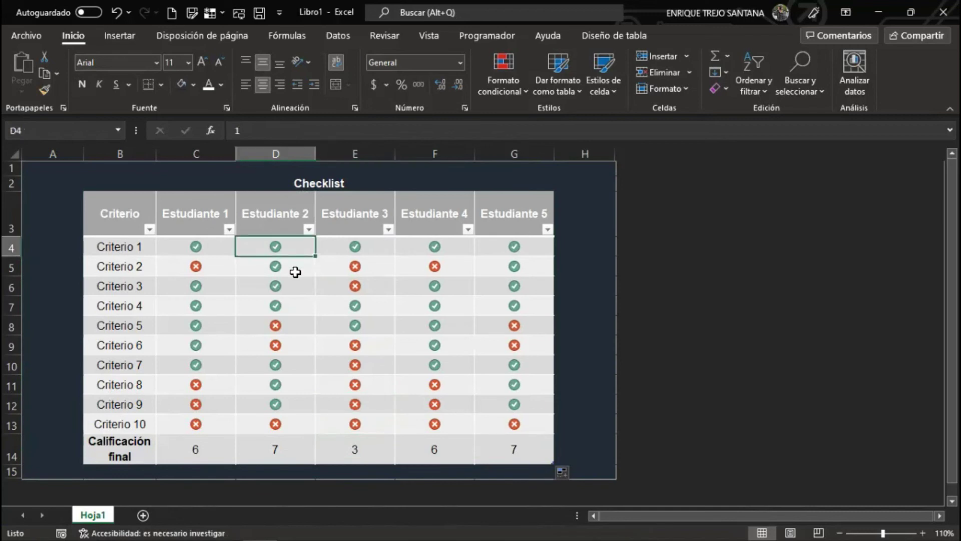